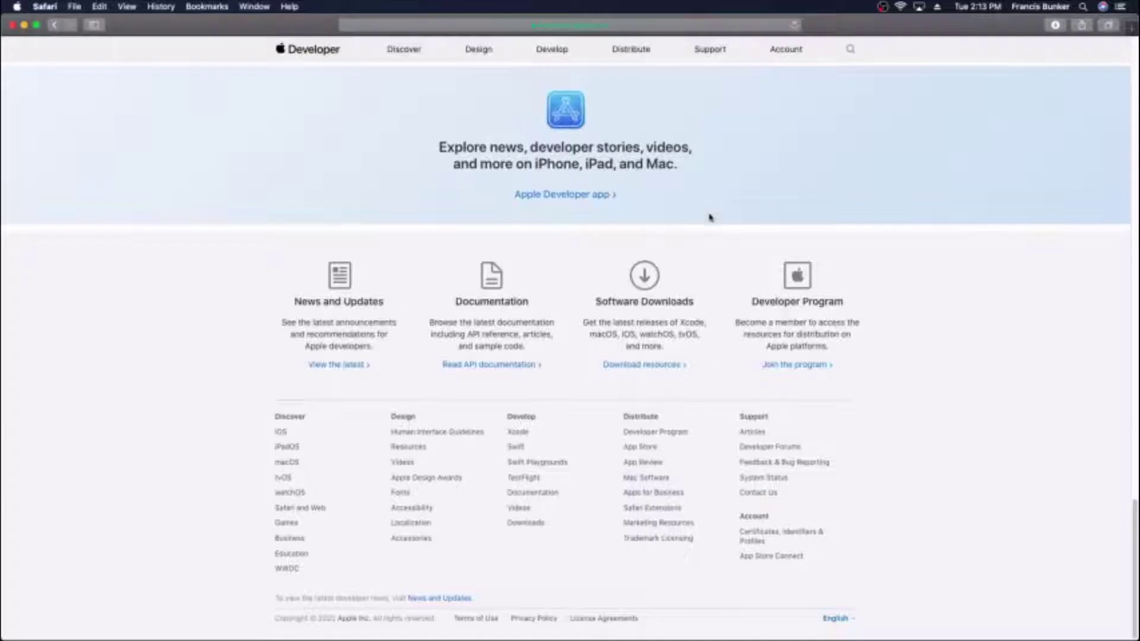
Start a new iOS Distribution (App Store and Ad Hoc) certificate and continue to the CSR upload step
{"action": "left_click", "coordinate": [774, 519]}
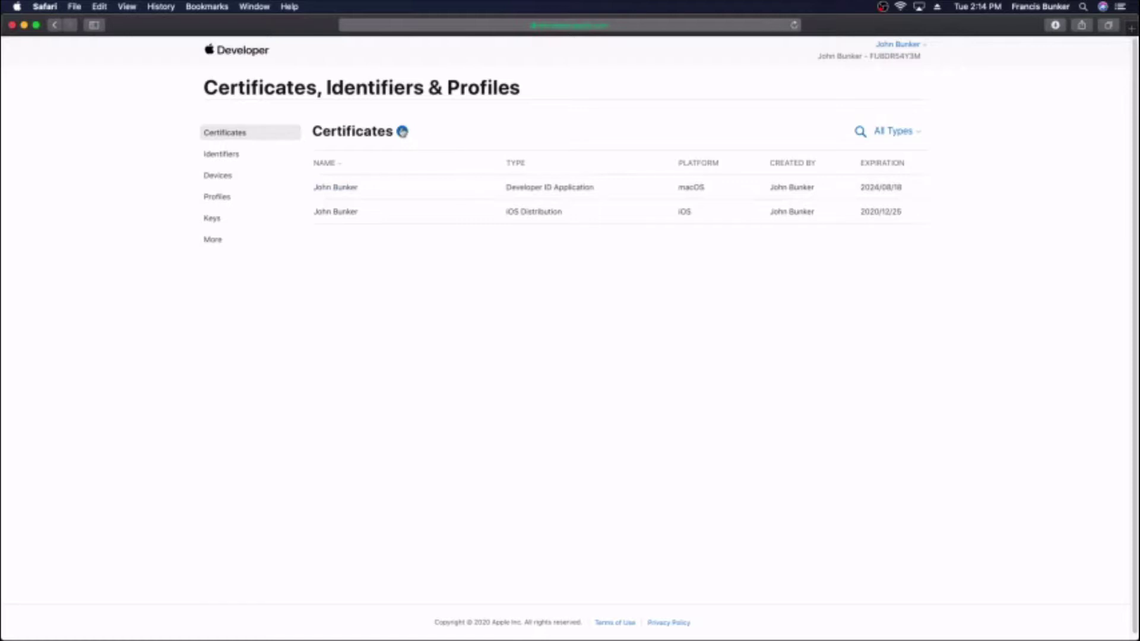
{"action": "left_click", "coordinate": [403, 131]}
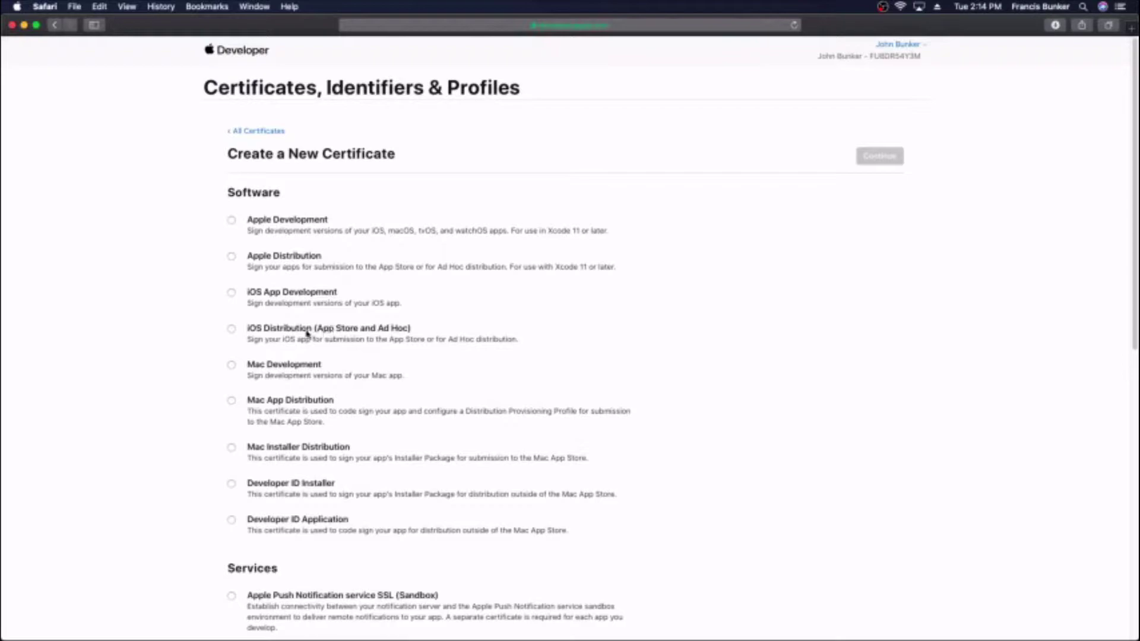
{"action": "left_click", "coordinate": [231, 329]}
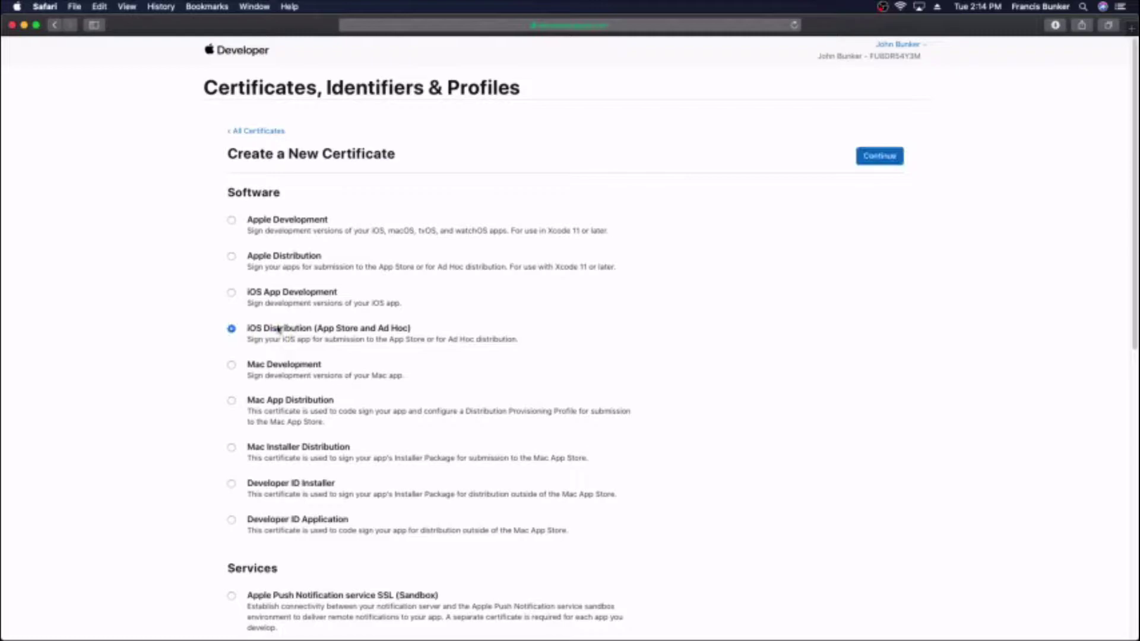
{"action": "scroll", "coordinate": [868, 137], "scroll_direction": "down", "scroll_amount": 1}
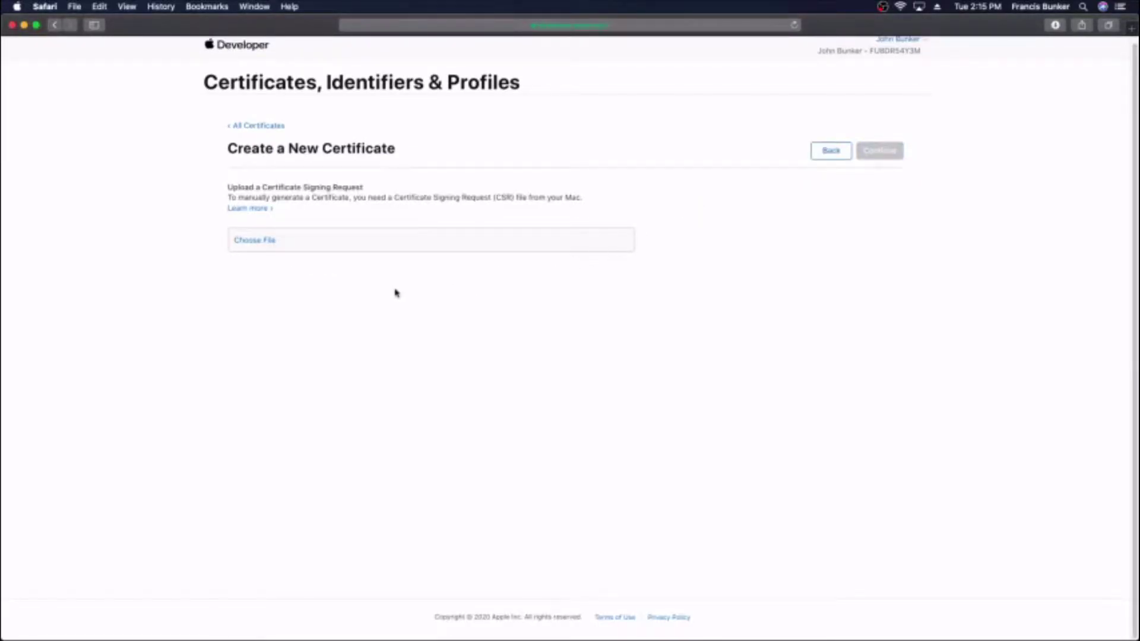
Launch Keychain Access from Launchpad and choose Certificate Assistant > Request a Certificate From a Certificate Authority
{"action": "mouse_move", "coordinate": [386, 638]}
{"action": "left_click", "coordinate": [395, 612]}
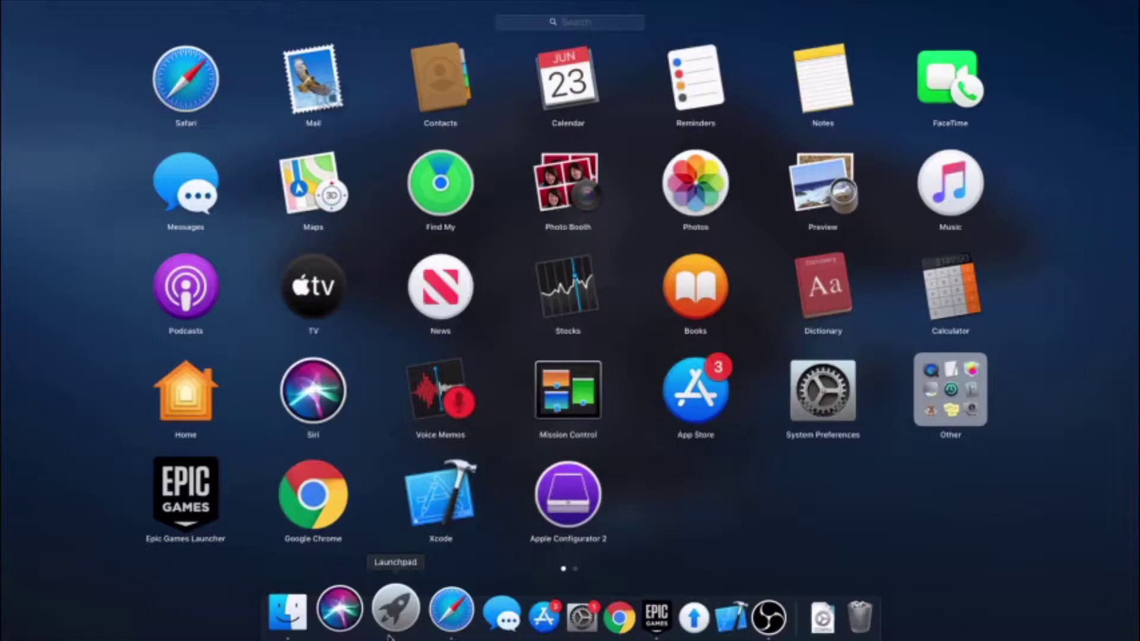
{"action": "type", "text": "keychain"}
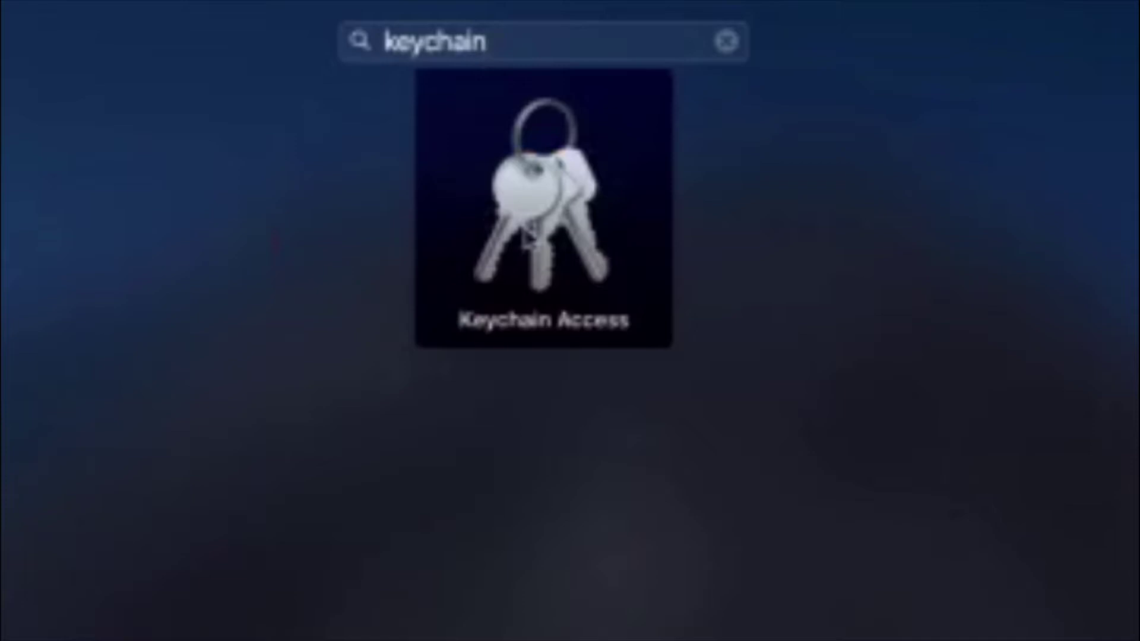
{"action": "left_click", "coordinate": [523, 238]}
{"action": "left_click", "coordinate": [95, 6]}
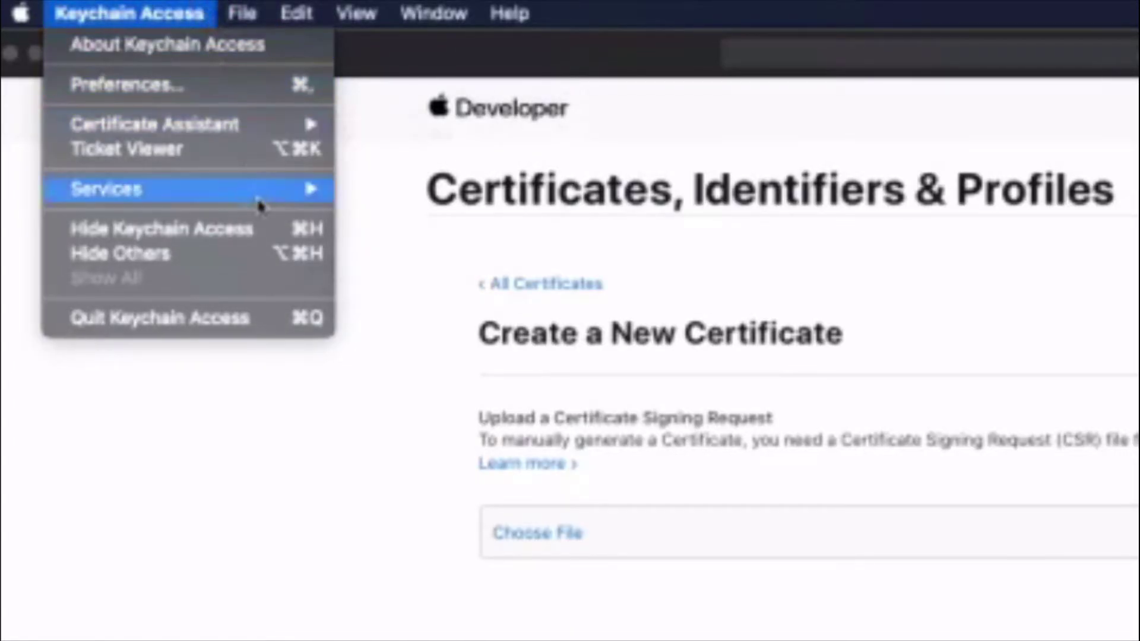
{"action": "mouse_move", "coordinate": [245, 130]}
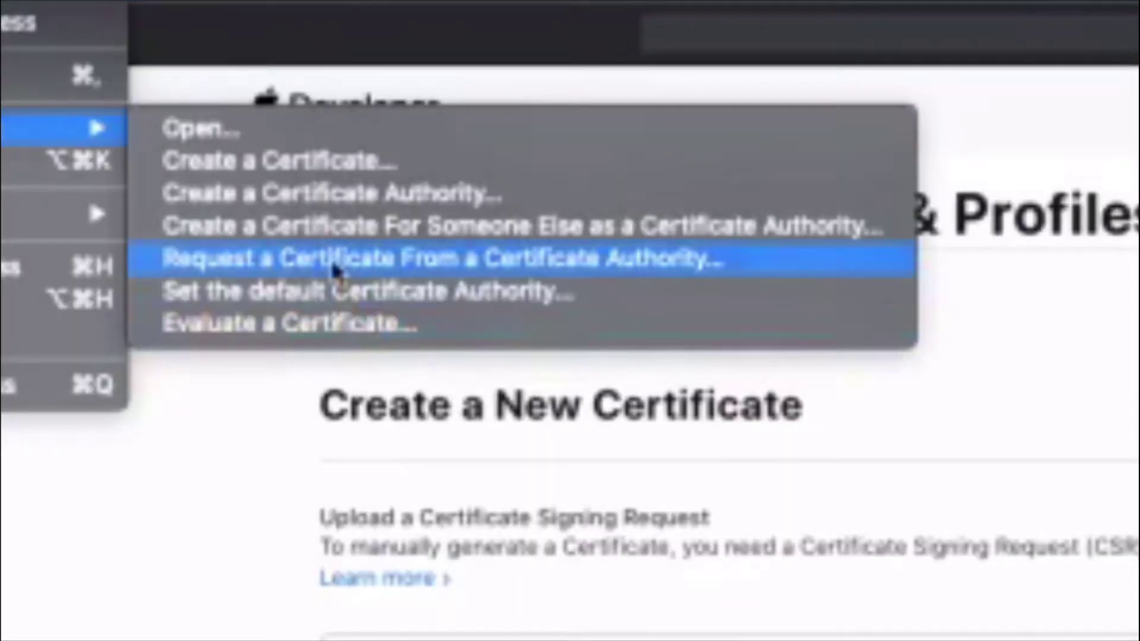
{"action": "left_click", "coordinate": [332, 265]}
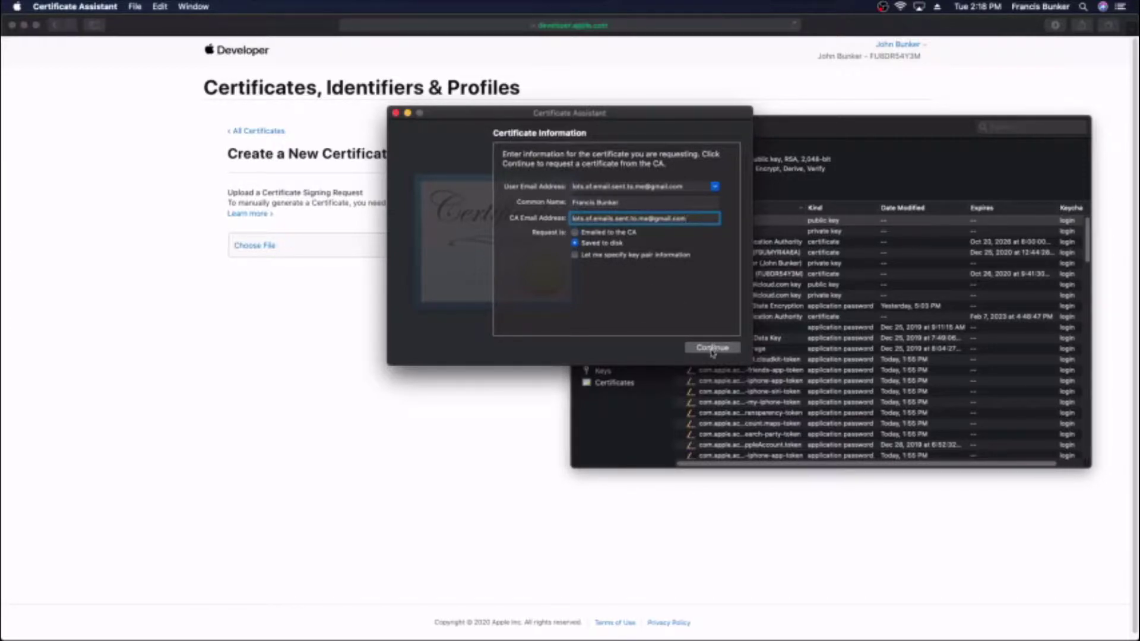
Specify the key pair, save the CSR to the Desktop with 2048-bit RSA, and finish the assistant
{"action": "left_click", "coordinate": [575, 256]}
{"action": "left_click", "coordinate": [707, 352]}
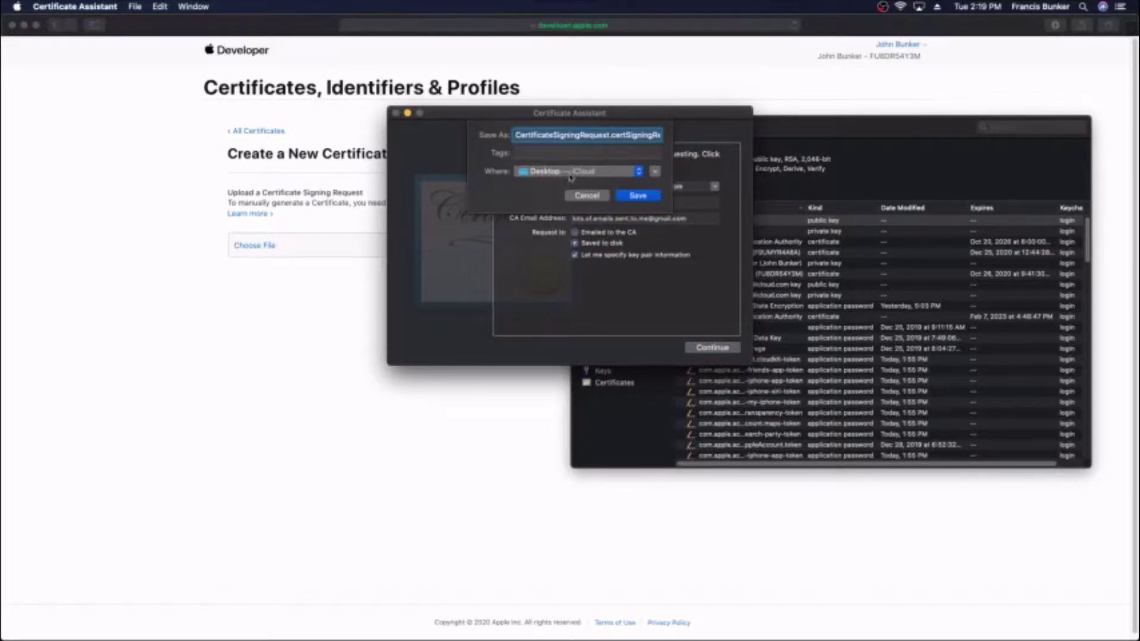
{"action": "left_click", "coordinate": [599, 173]}
{"action": "left_click", "coordinate": [600, 173]}
{"action": "left_click", "coordinate": [627, 197]}
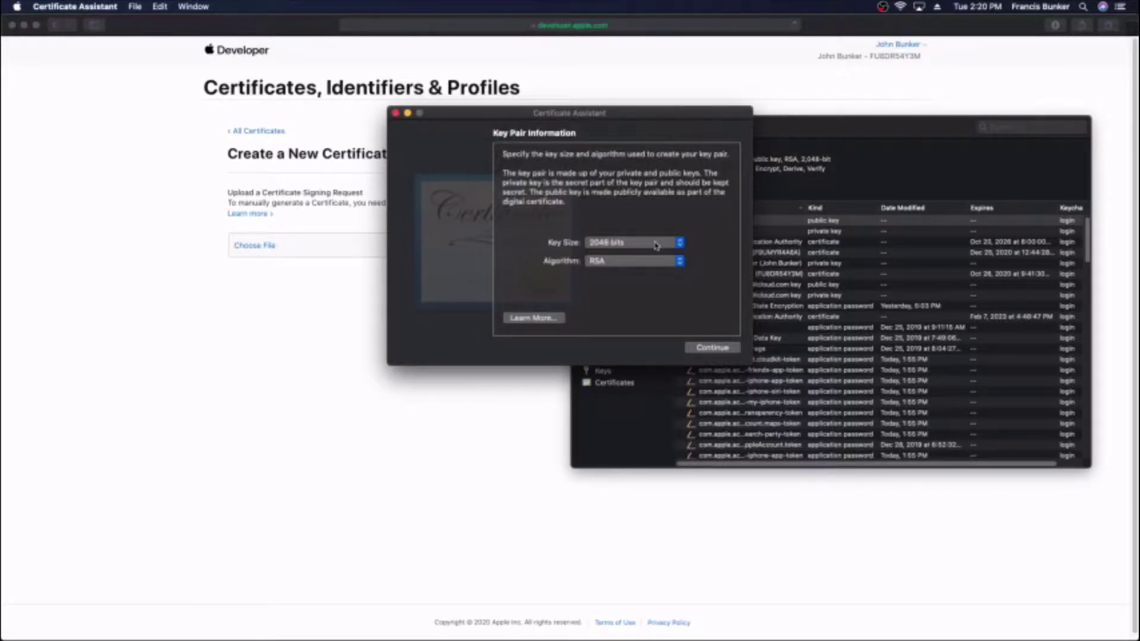
{"action": "left_click", "coordinate": [711, 347]}
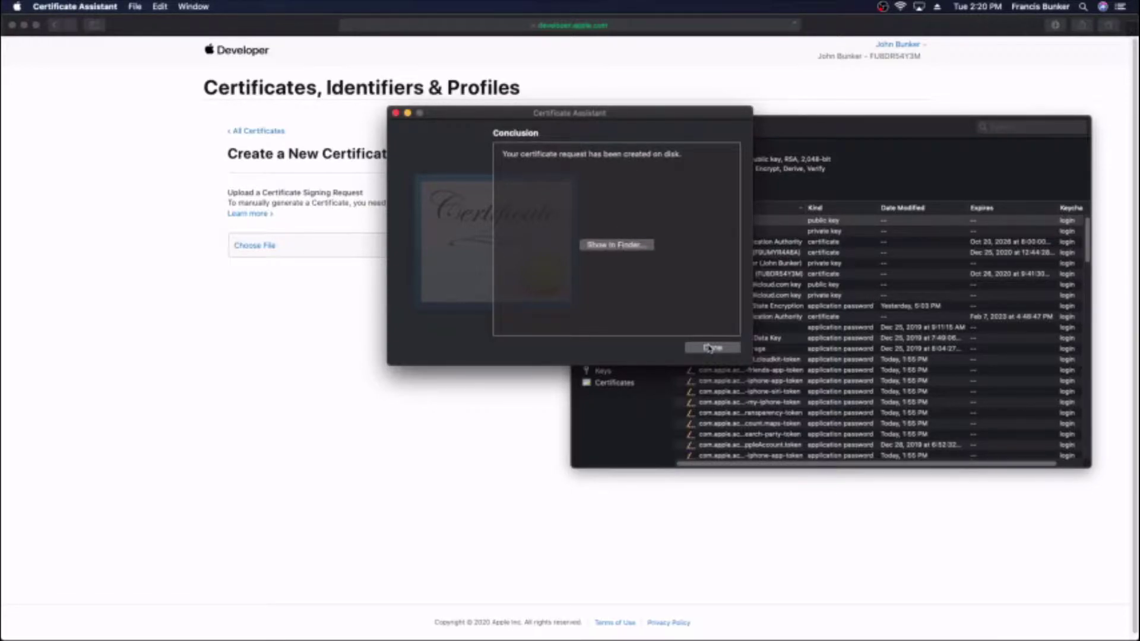
{"action": "left_click", "coordinate": [711, 347]}
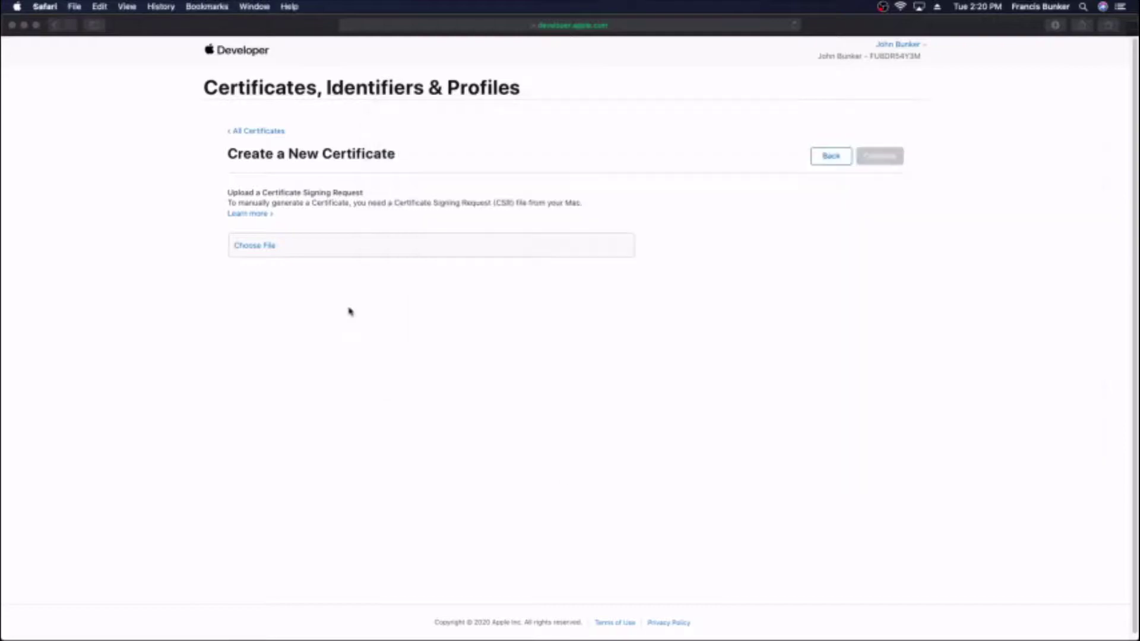
Upload CertificateSigningRequest from the Desktop and download the new iOS Distribution certificate expiring 2021/06/23
{"action": "left_click", "coordinate": [264, 248]}
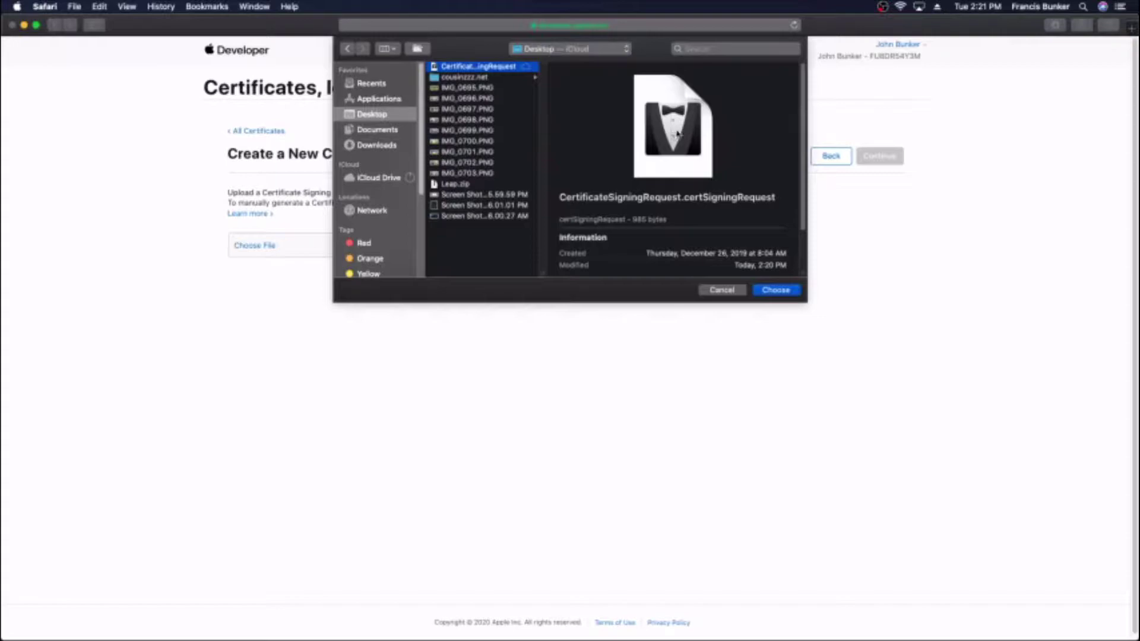
{"action": "left_click", "coordinate": [776, 290]}
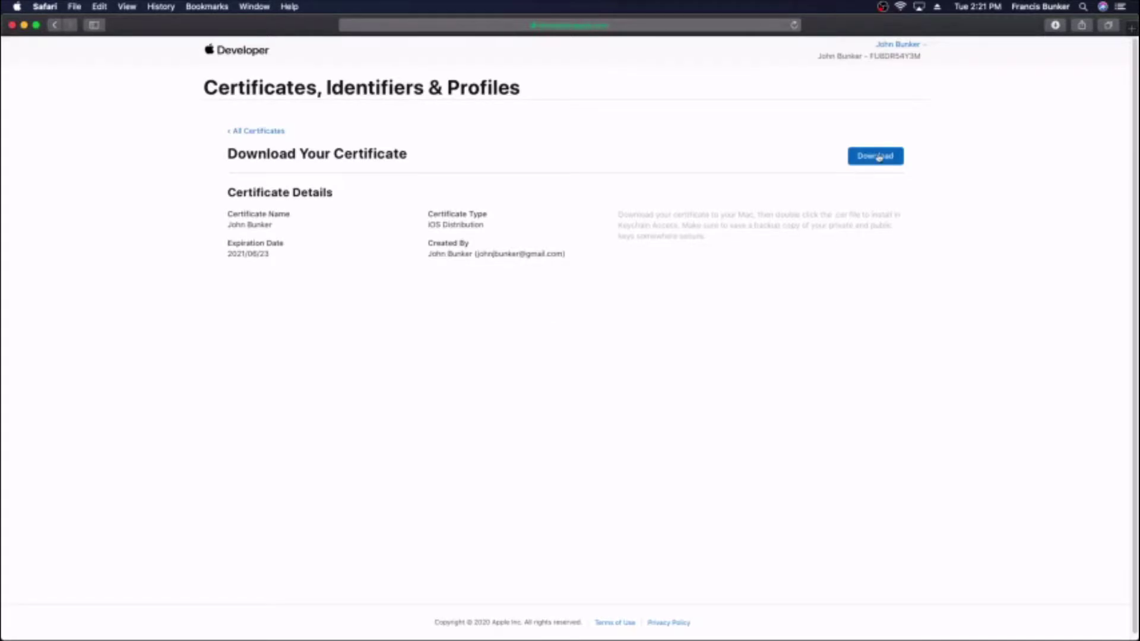
{"action": "left_click", "coordinate": [877, 156]}
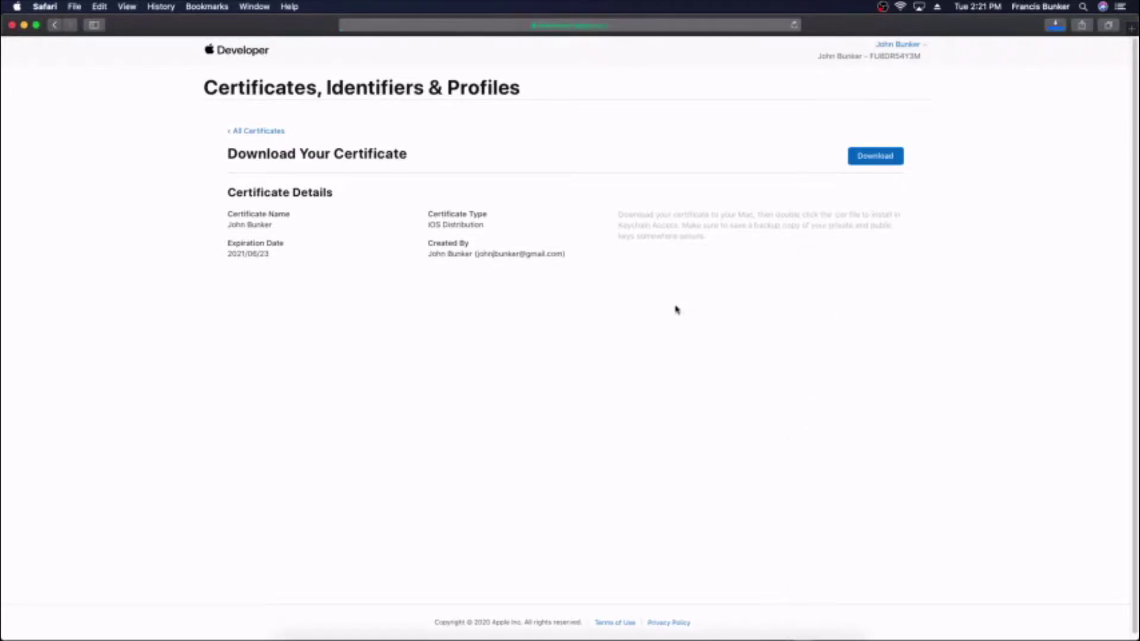
Begin registering a new App ID of type App from the Identifiers list
{"action": "left_click", "coordinate": [267, 131]}
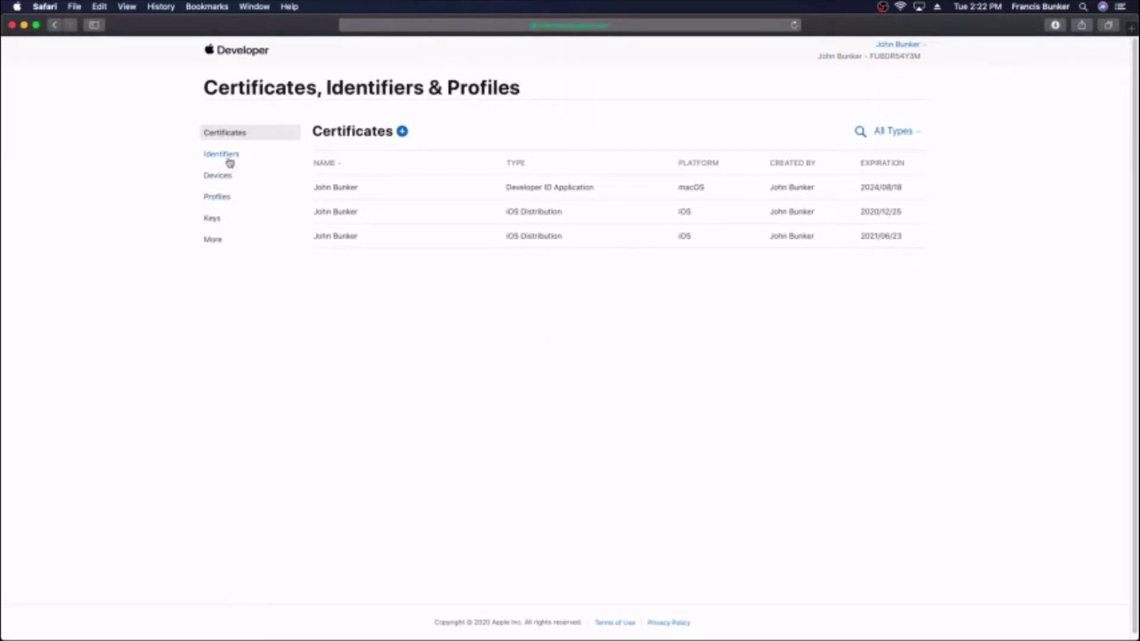
{"action": "left_click", "coordinate": [225, 156]}
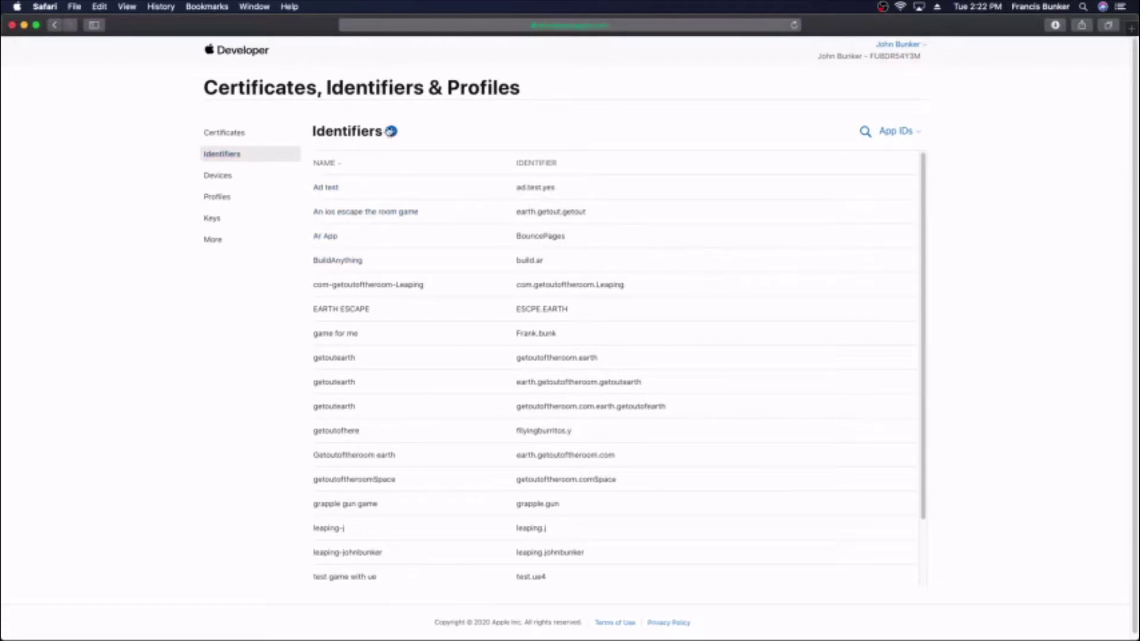
{"action": "left_click", "coordinate": [392, 132]}
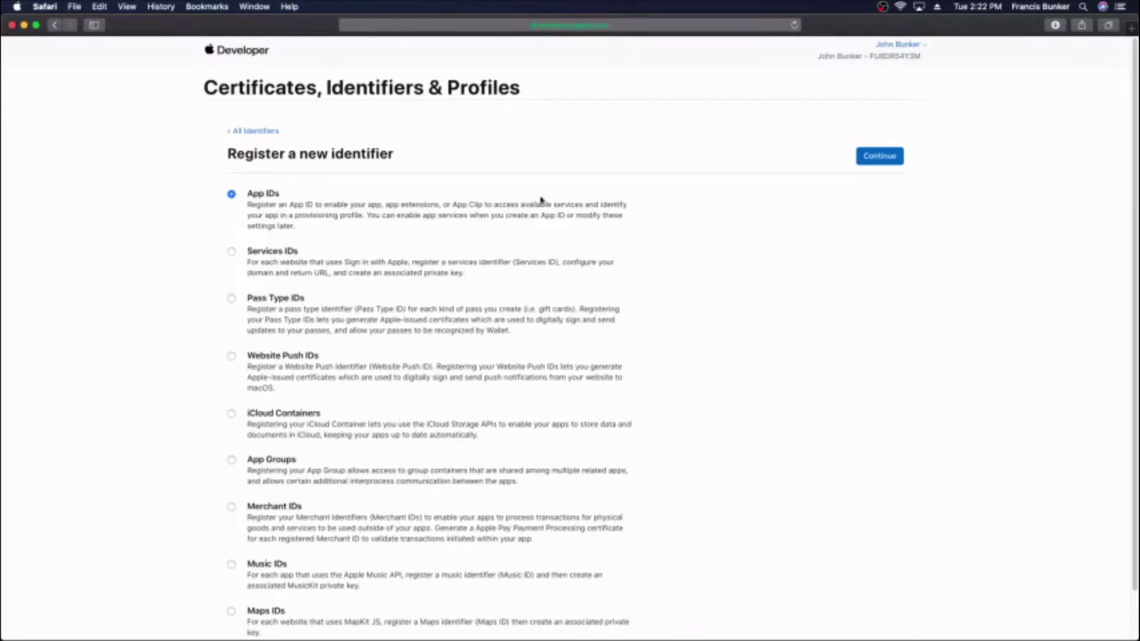
{"action": "left_click", "coordinate": [871, 158]}
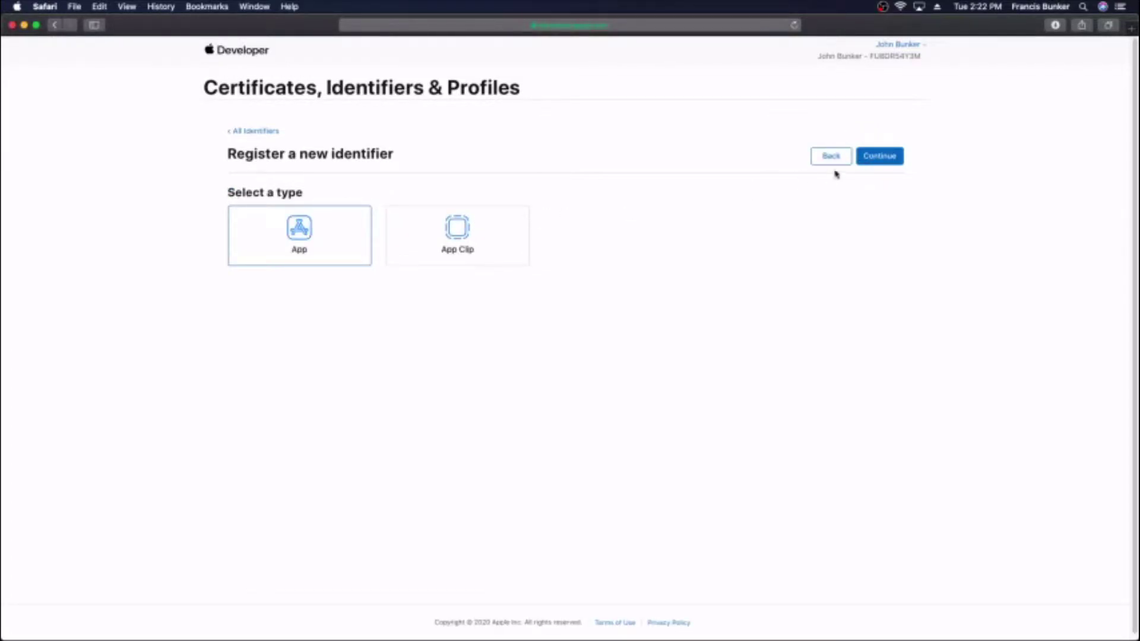
{"action": "left_click", "coordinate": [882, 162]}
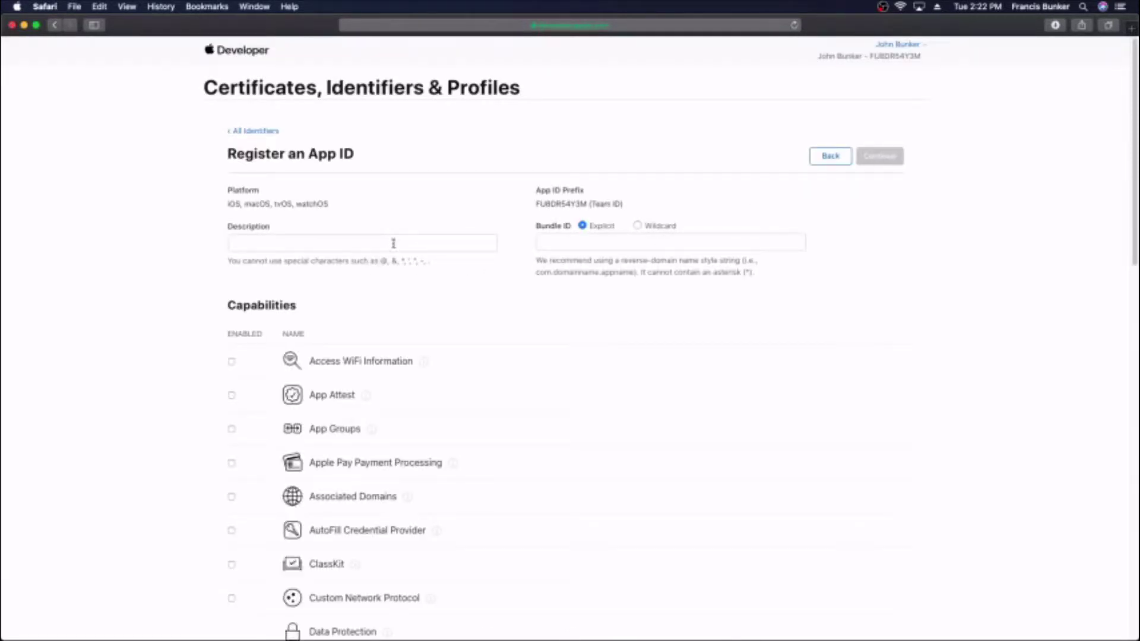
Register the App ID 'test app unreal engien' with explicit bundle ID unreal.engine
{"action": "left_click", "coordinate": [393, 243]}
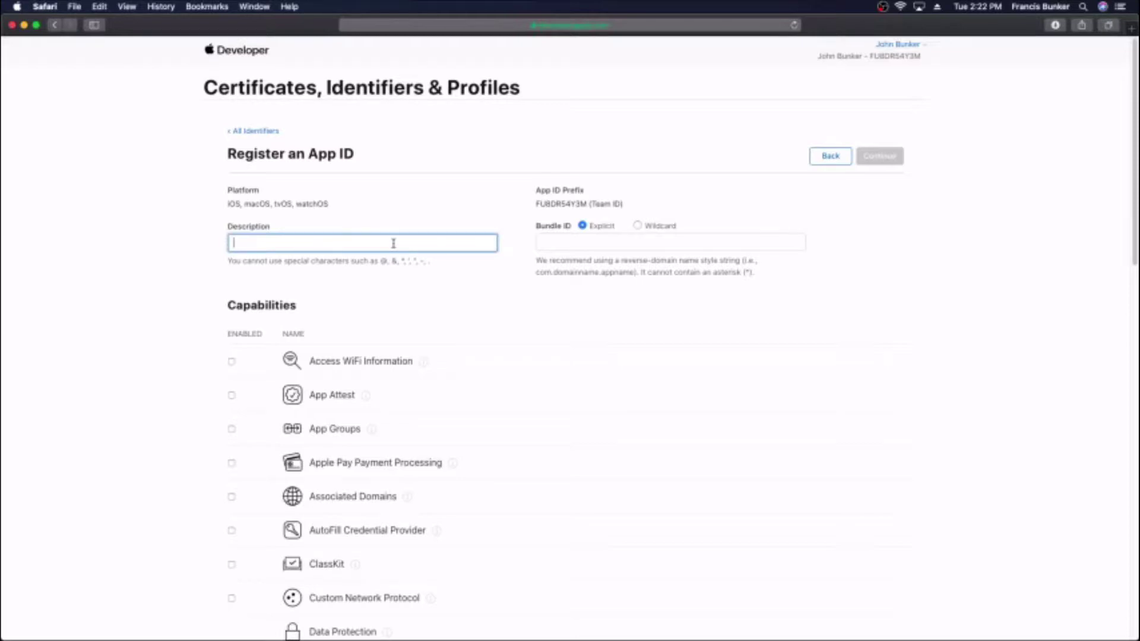
{"action": "type", "text": "test app unreal engien"}
{"action": "left_click", "coordinate": [380, 285]}
{"action": "scroll", "coordinate": [382, 293], "scroll_direction": "down", "scroll_amount": 7}
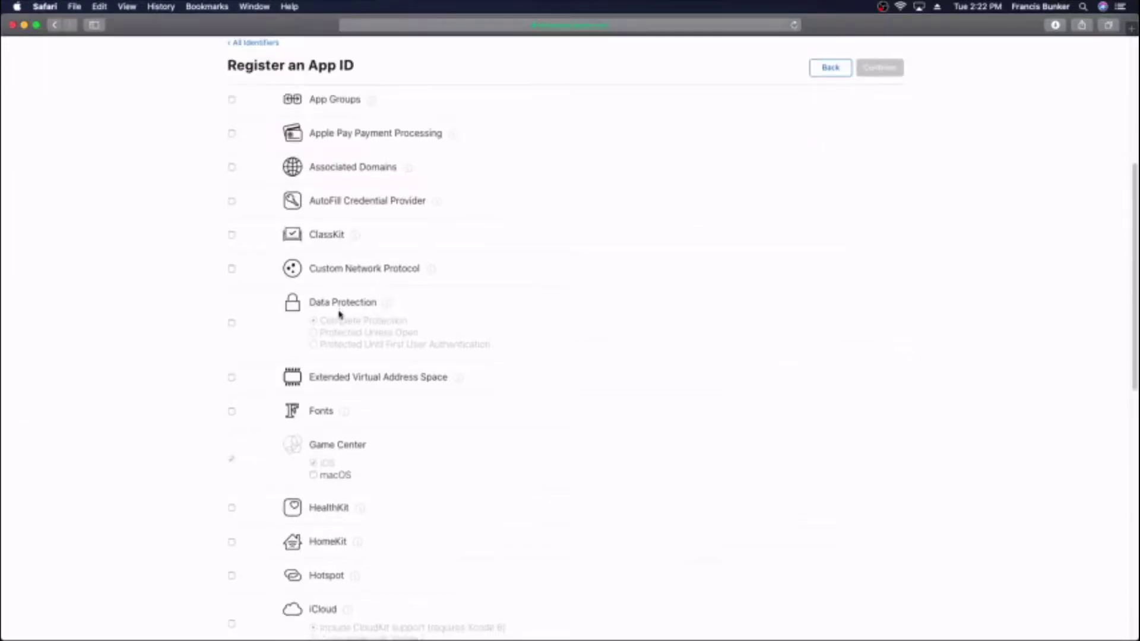
{"action": "scroll", "coordinate": [443, 358], "scroll_direction": "down", "scroll_amount": 7}
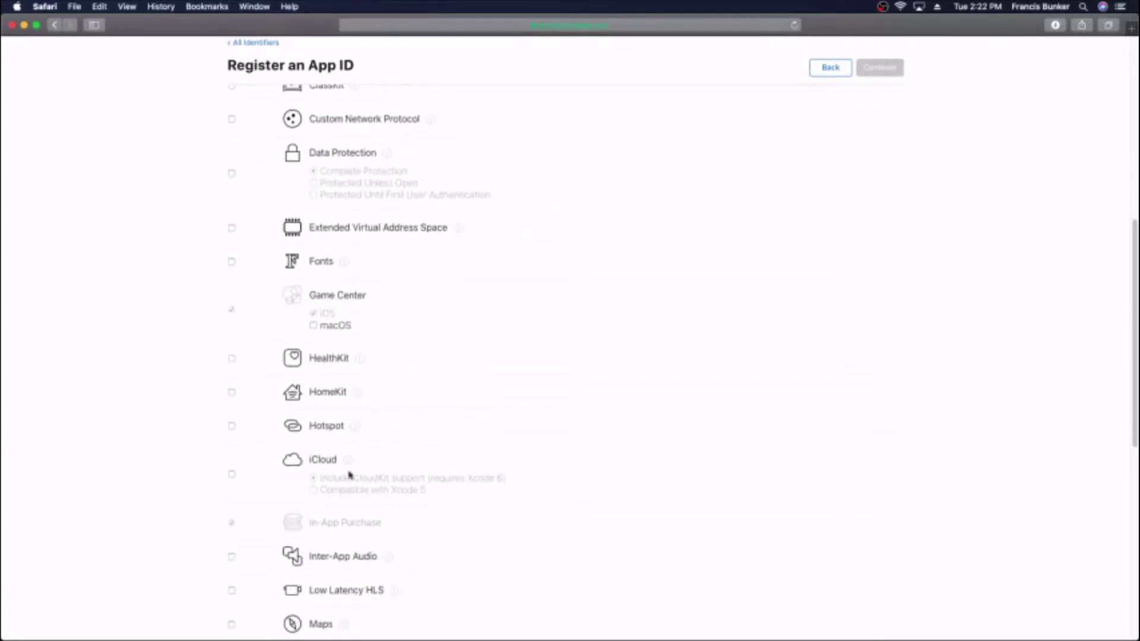
{"action": "scroll", "coordinate": [368, 545], "scroll_direction": "down", "scroll_amount": 4}
{"action": "scroll", "coordinate": [611, 404], "scroll_direction": "up", "scroll_amount": 18}
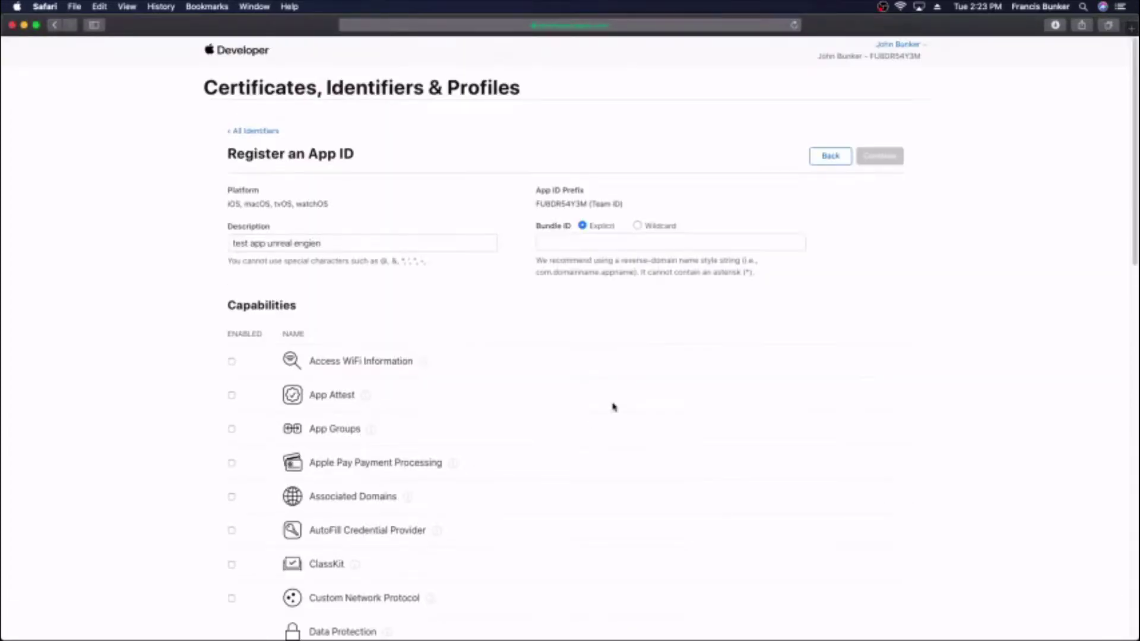
{"action": "left_click", "coordinate": [622, 244]}
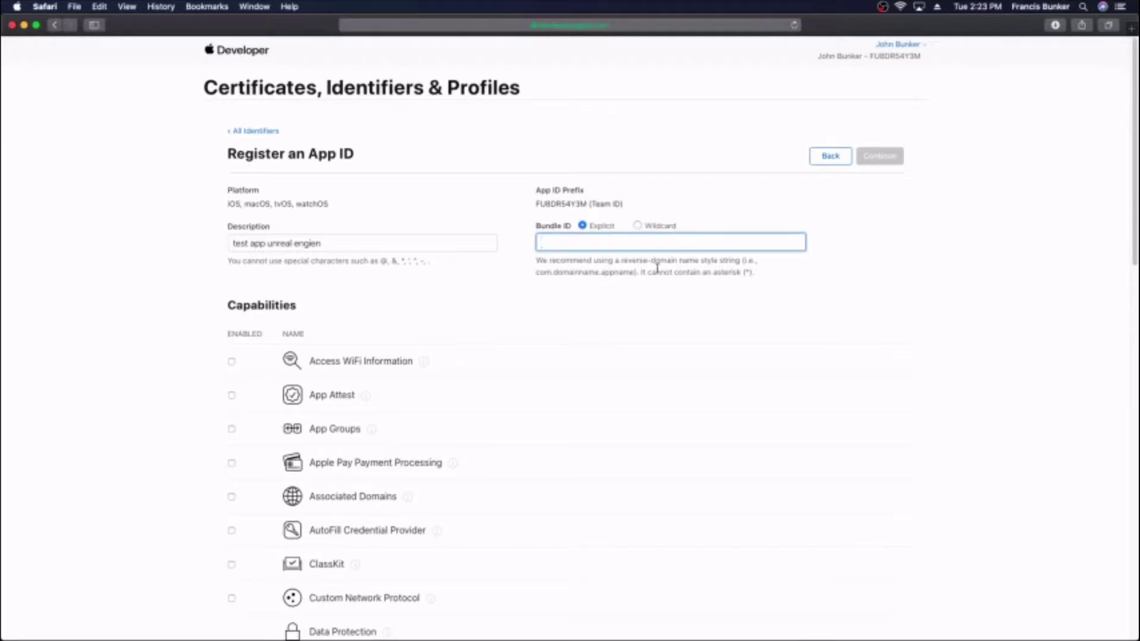
{"action": "type", "text": "unreal.engine"}
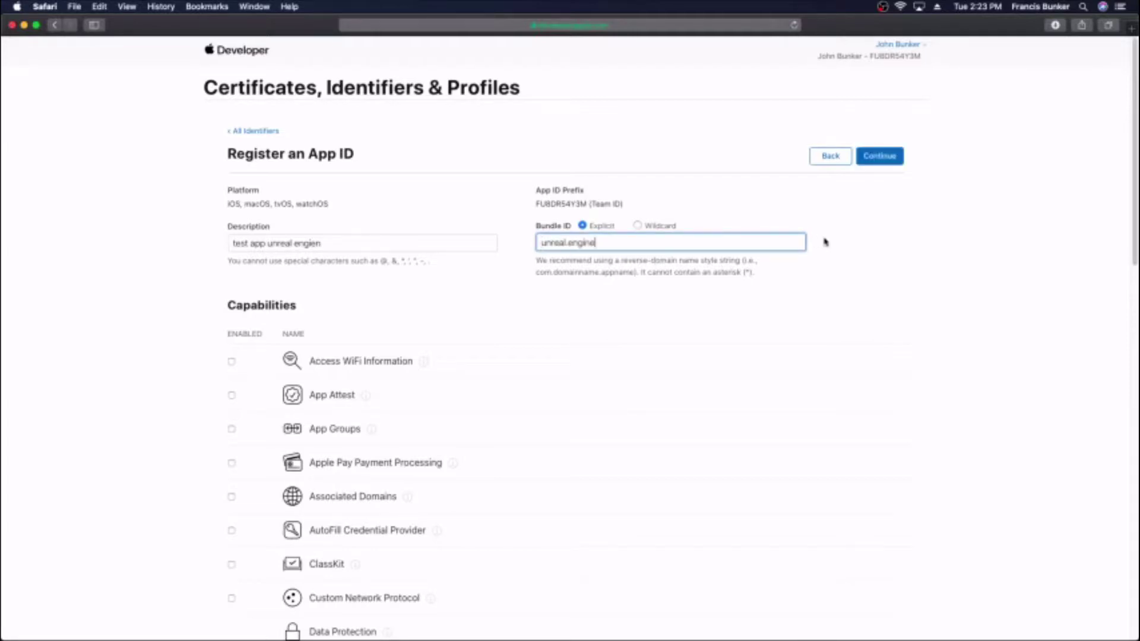
{"action": "left_click", "coordinate": [880, 157]}
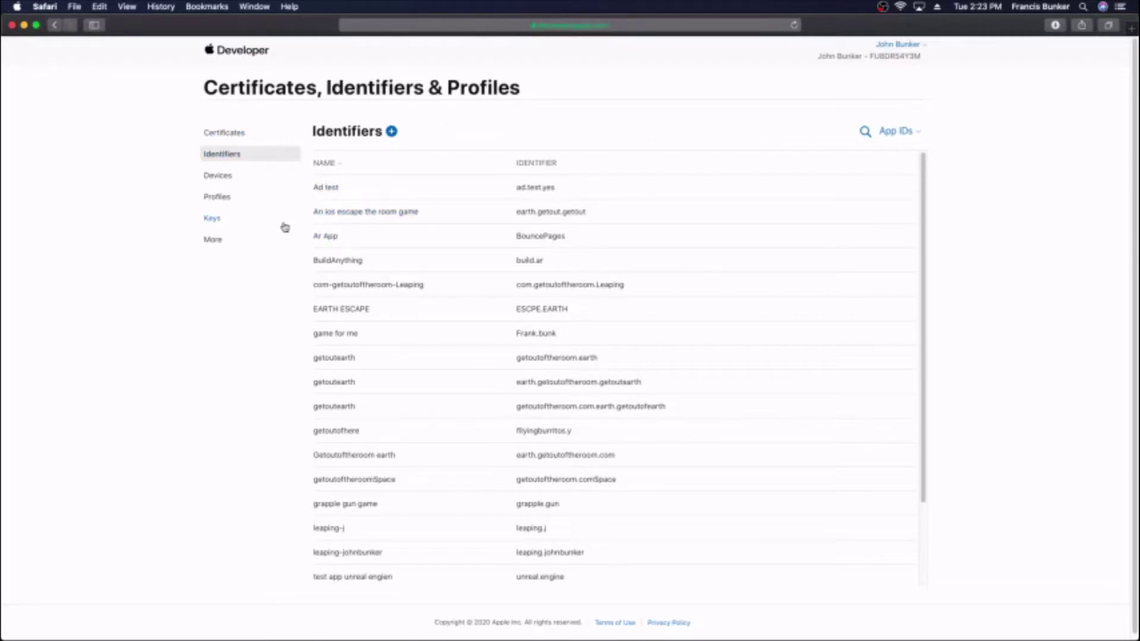
{"action": "scroll", "coordinate": [332, 248], "scroll_direction": "down", "scroll_amount": 3}
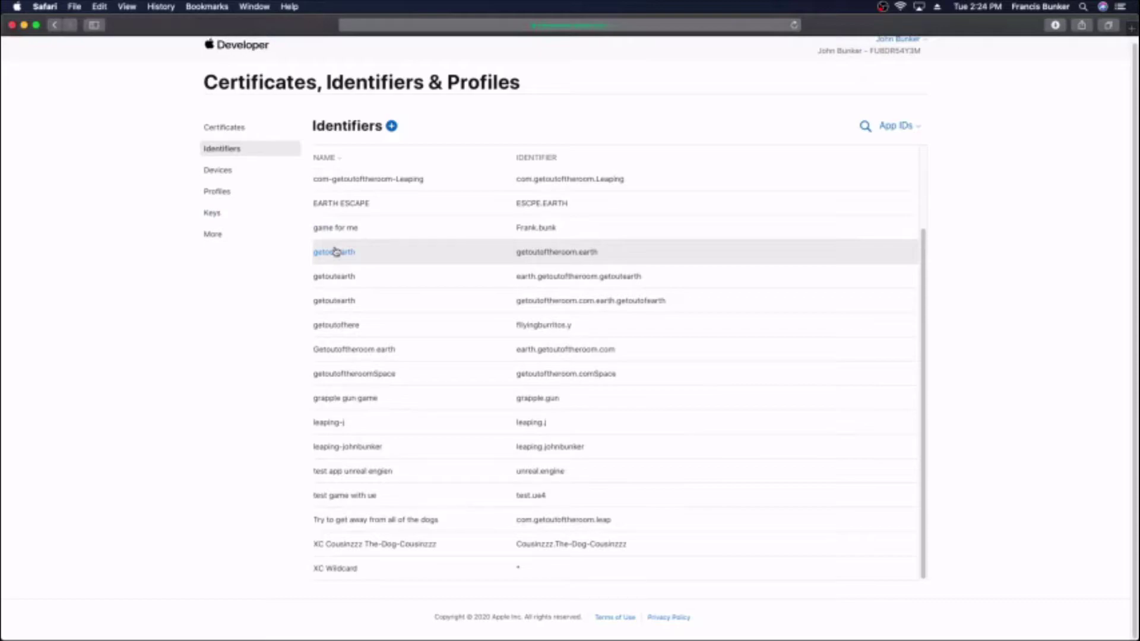
{"action": "scroll", "coordinate": [334, 251], "scroll_direction": "up", "scroll_amount": 3}
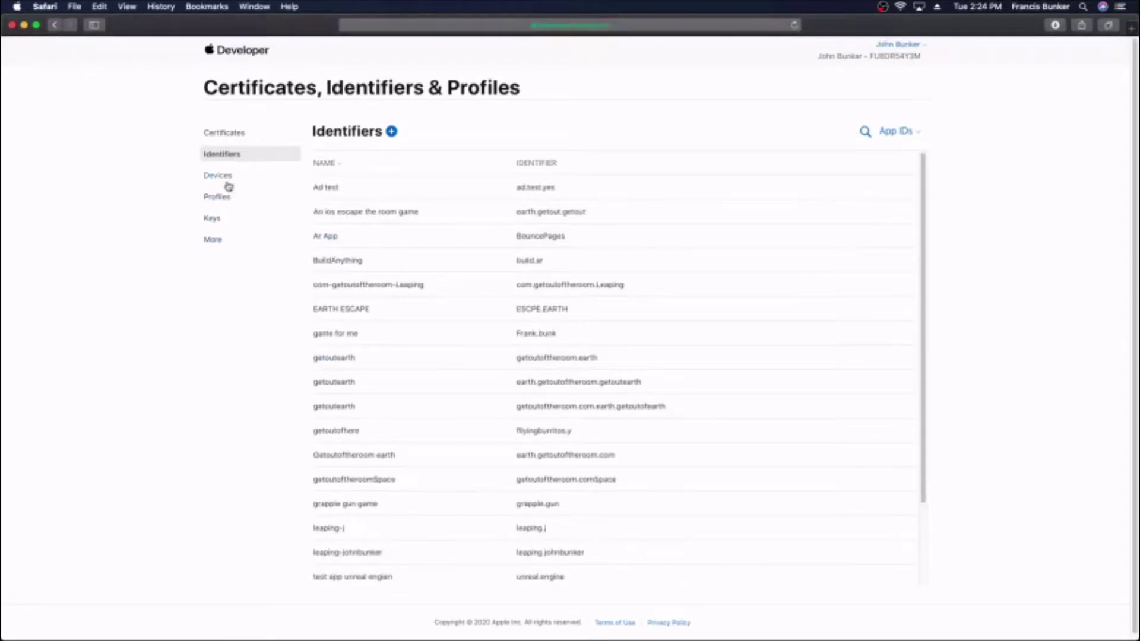
Start a new App Store distribution provisioning profile
{"action": "left_click", "coordinate": [228, 199]}
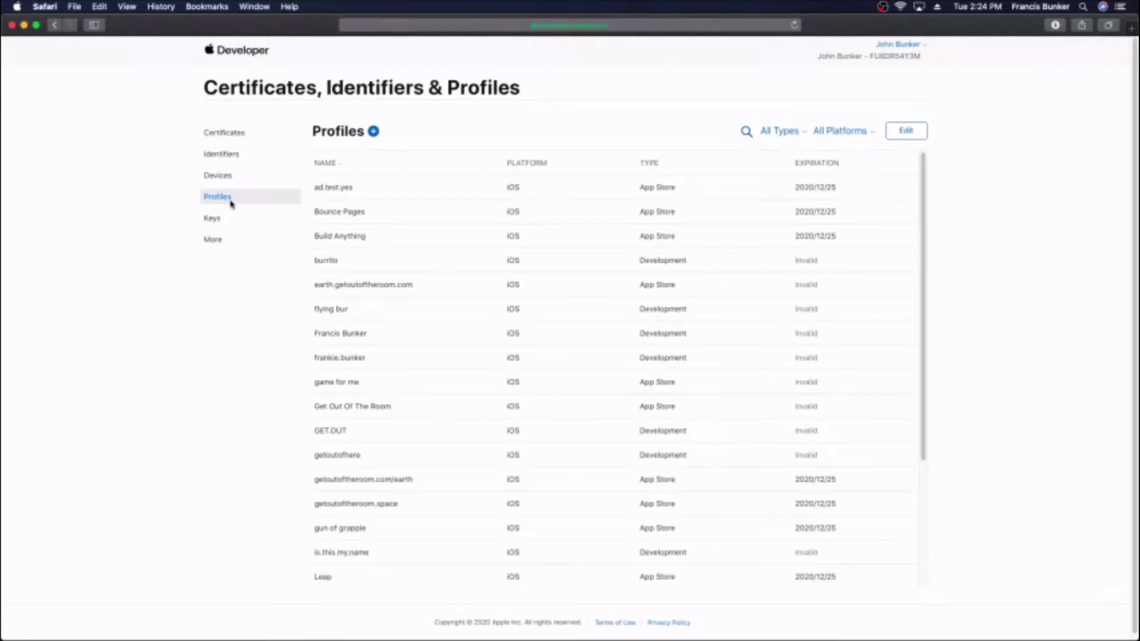
{"action": "scroll", "coordinate": [376, 207], "scroll_direction": "down", "scroll_amount": 3}
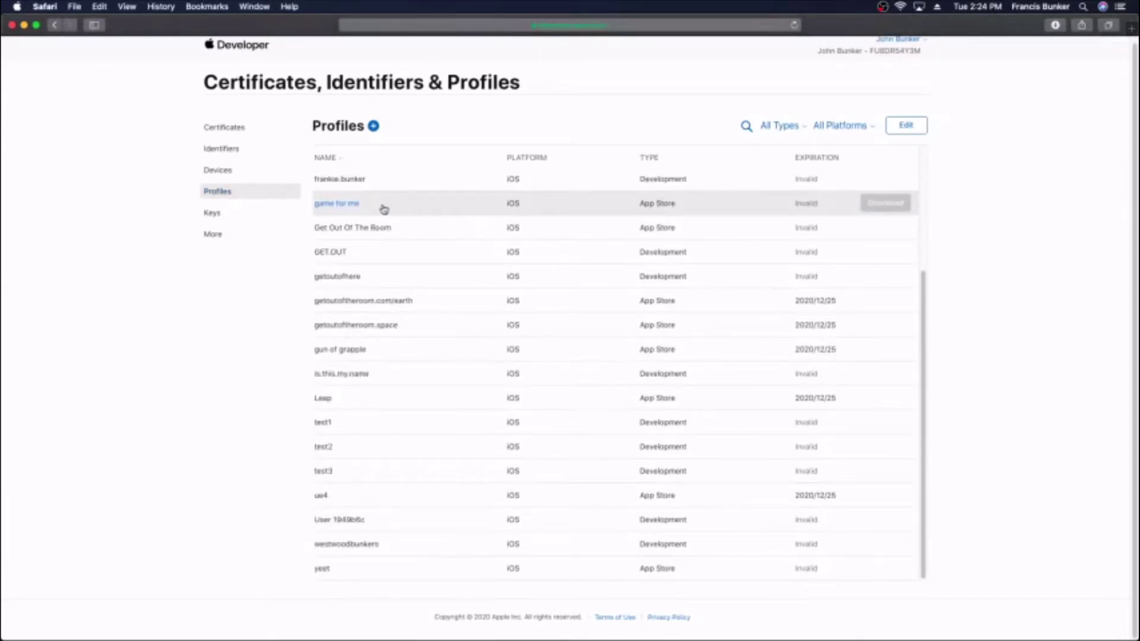
{"action": "scroll", "coordinate": [383, 210], "scroll_direction": "up", "scroll_amount": 3}
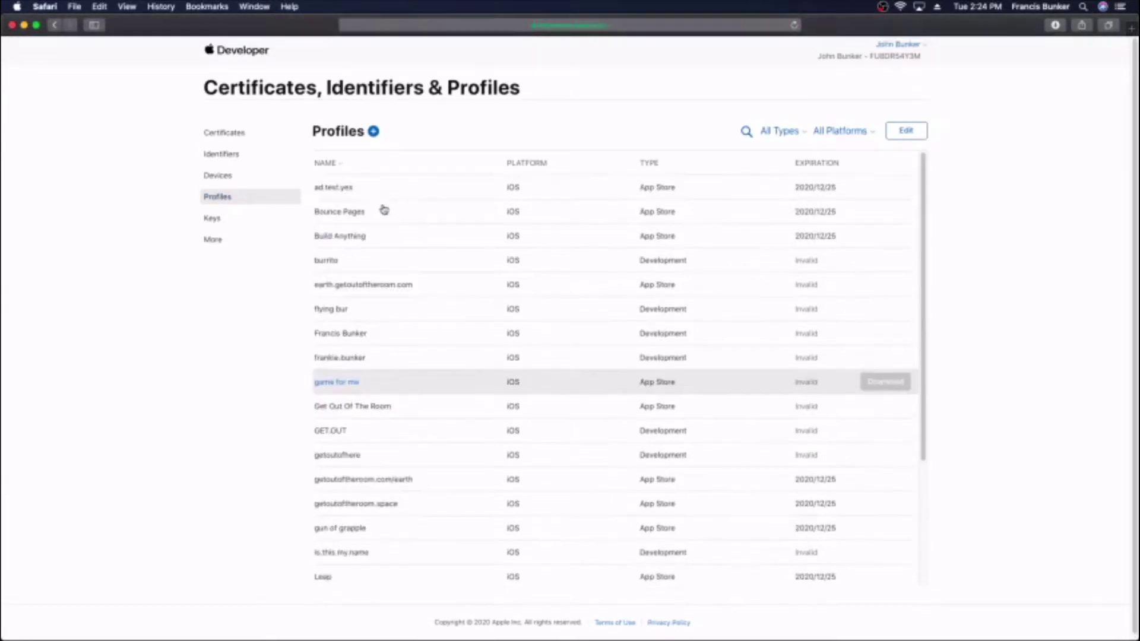
{"action": "left_click", "coordinate": [374, 132]}
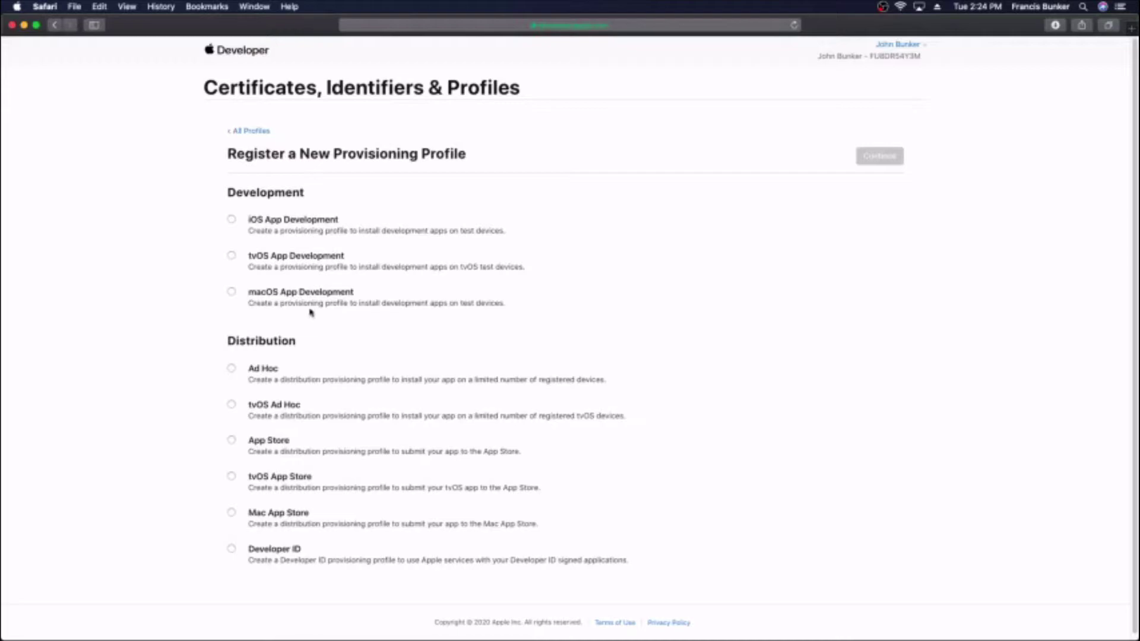
{"action": "left_click", "coordinate": [276, 454]}
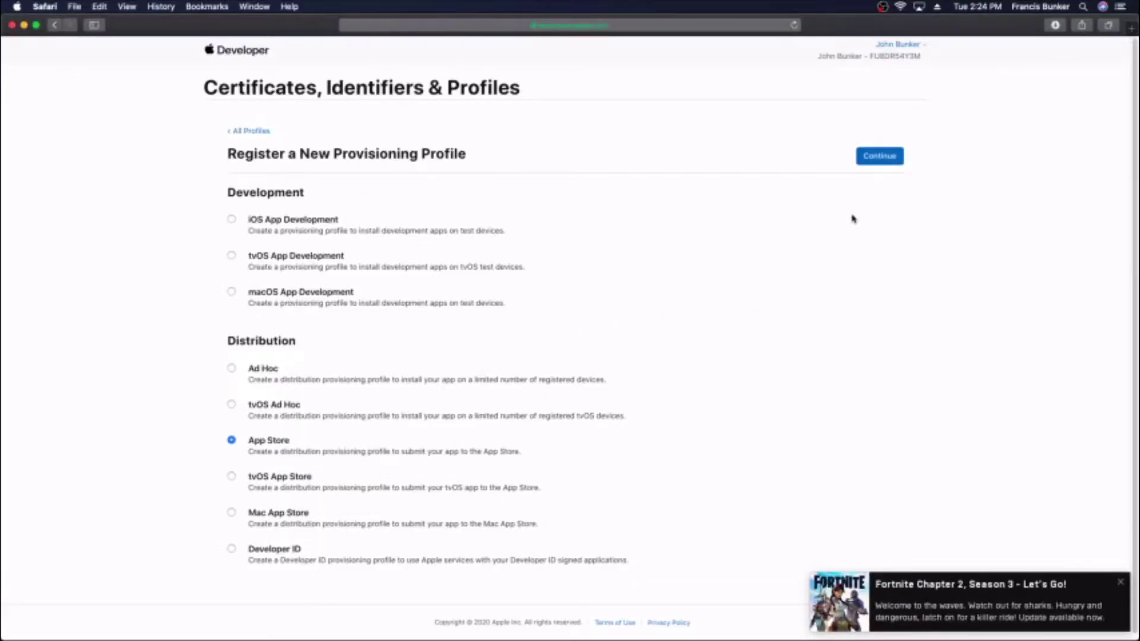
{"action": "left_click", "coordinate": [879, 157]}
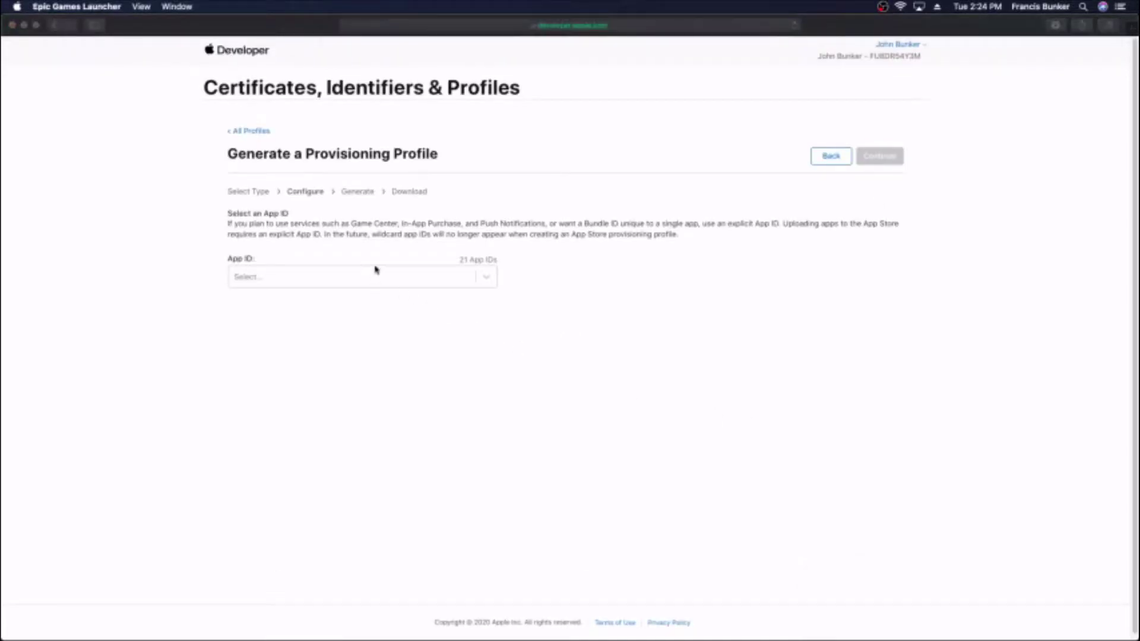
Select the 'test app unreal engien' App ID and the distribution certificate expiring Jun 23, 2021
{"action": "left_click", "coordinate": [489, 282]}
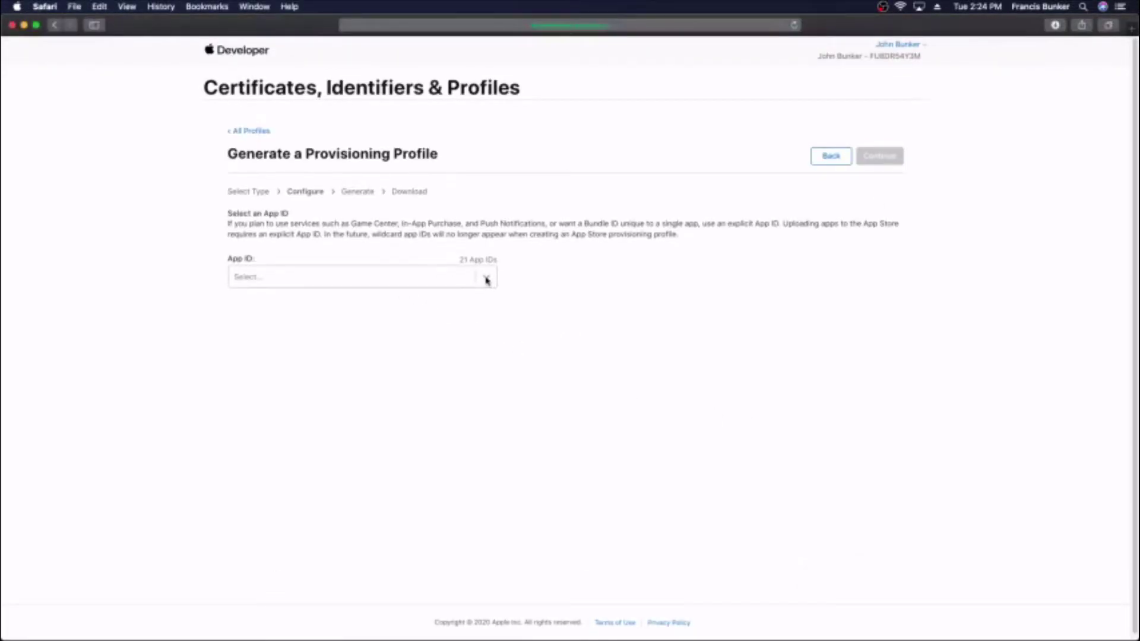
{"action": "left_click", "coordinate": [487, 278]}
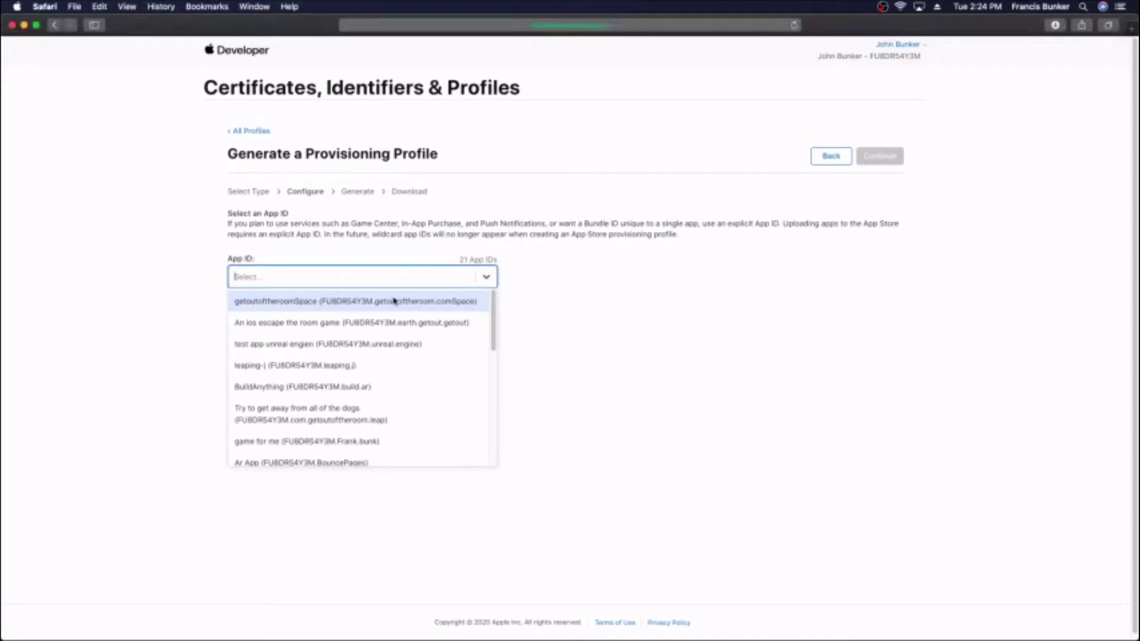
{"action": "scroll", "coordinate": [390, 365], "scroll_direction": "down", "scroll_amount": 10}
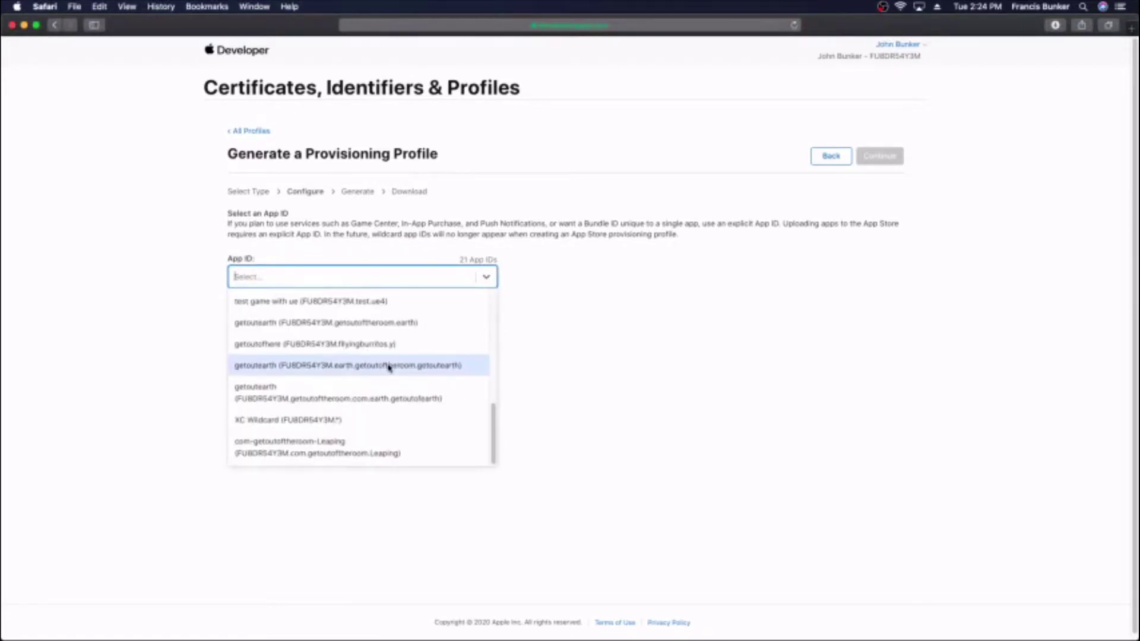
{"action": "left_click", "coordinate": [390, 366]}
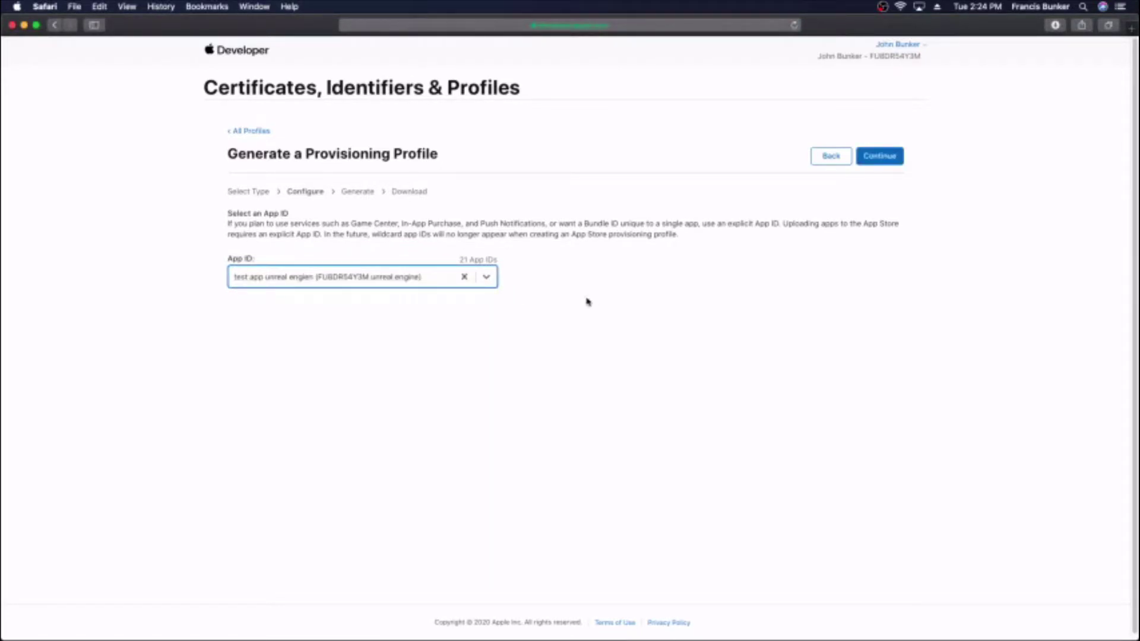
{"action": "left_click", "coordinate": [879, 160]}
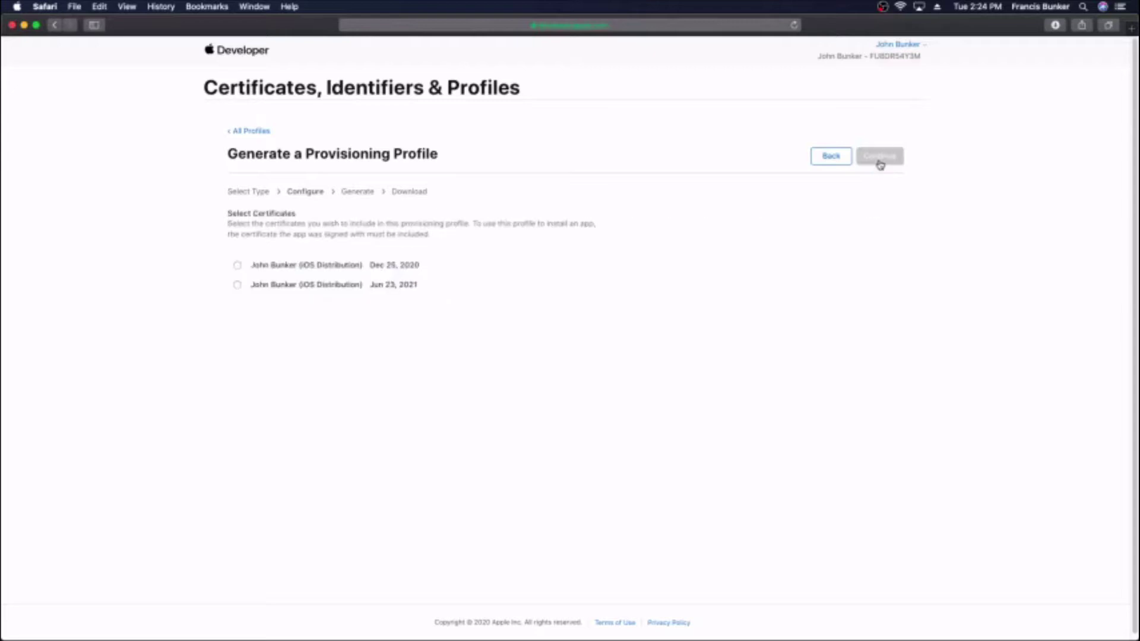
{"action": "left_click", "coordinate": [291, 289]}
{"action": "left_click", "coordinate": [889, 159]}
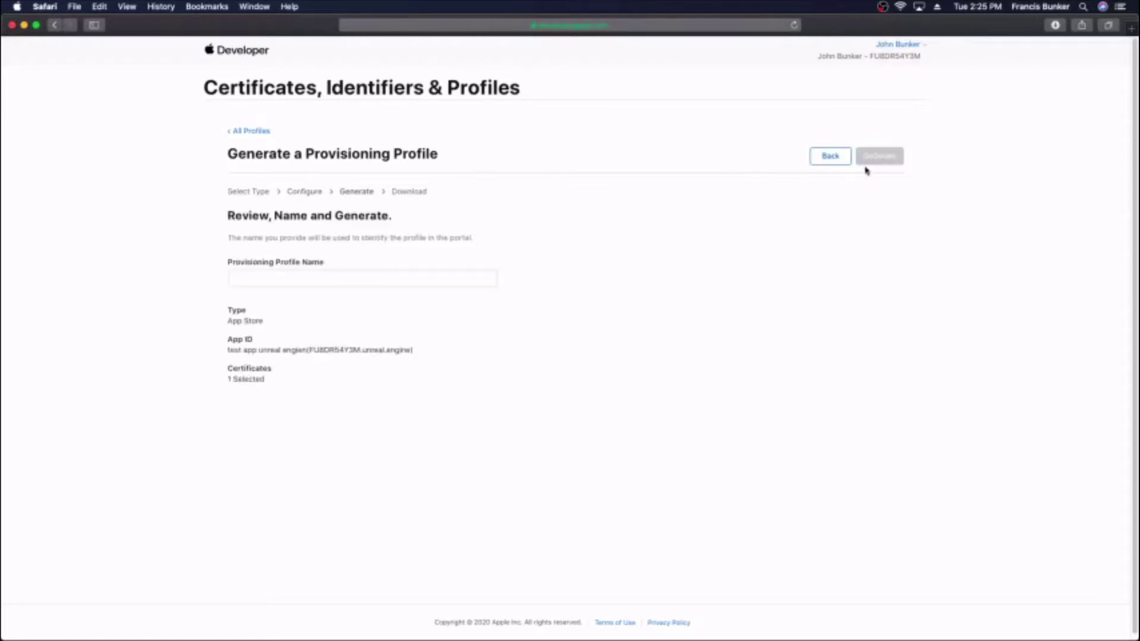
Name the profile 'unreal test', generate it and download it
{"action": "left_click", "coordinate": [424, 278]}
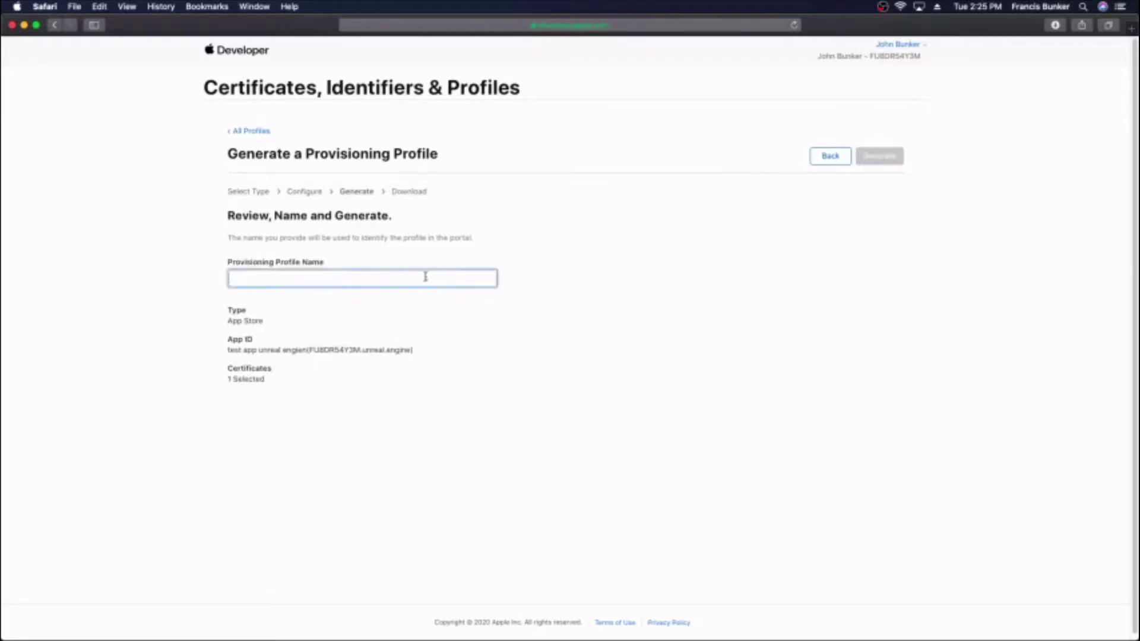
{"action": "type", "text": "unreal test"}
{"action": "left_click", "coordinate": [881, 159]}
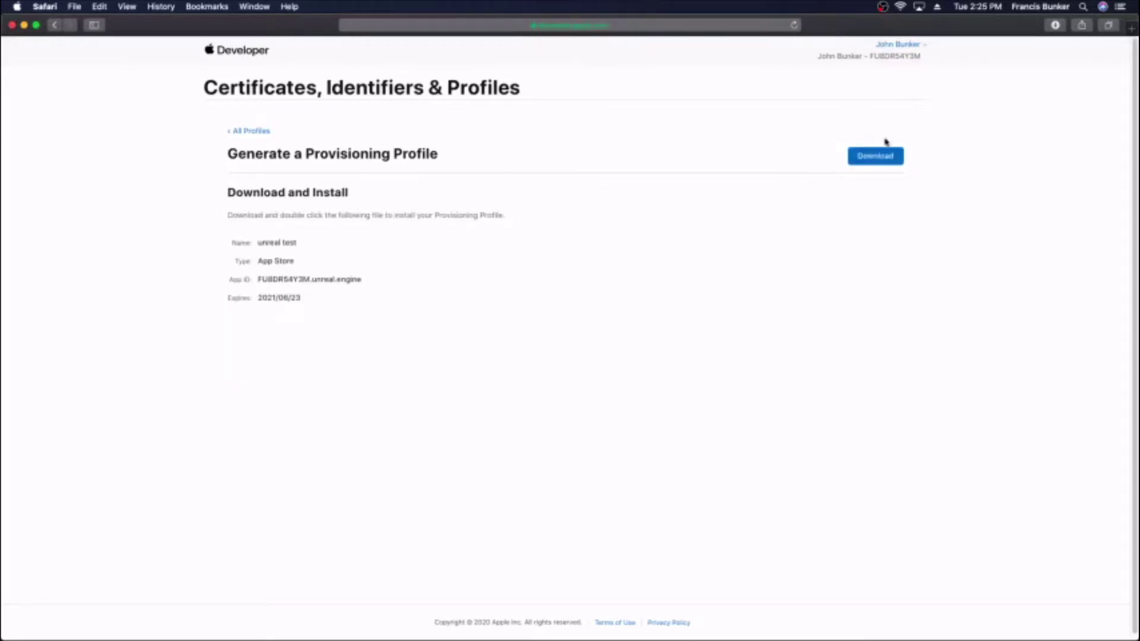
{"action": "left_click", "coordinate": [882, 158]}
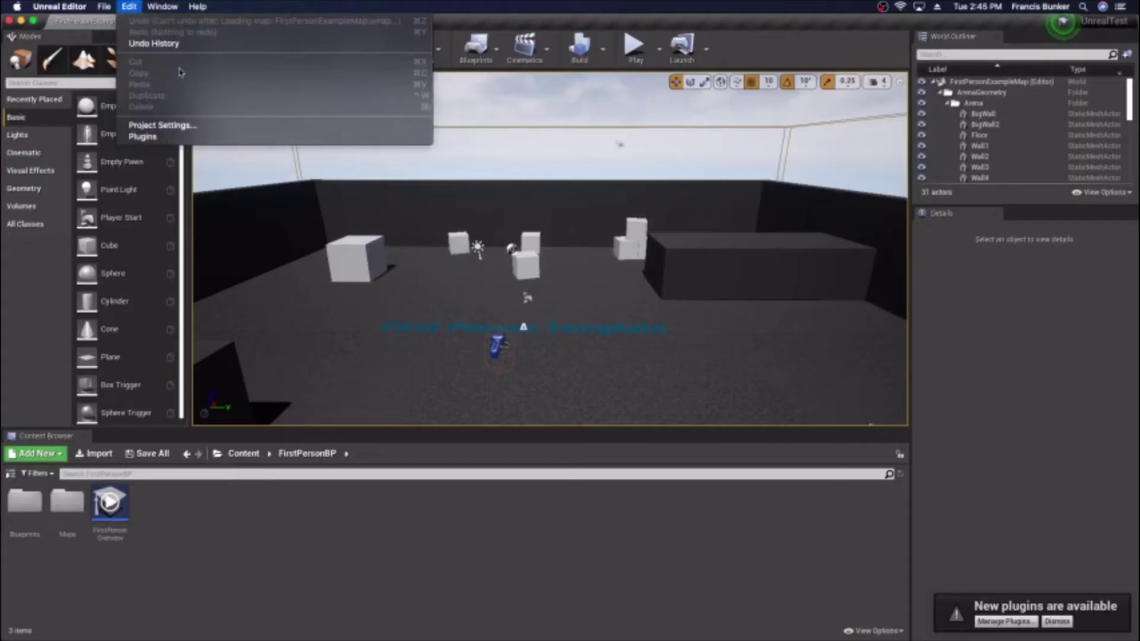
In Project Settings > Packaging, set Build Configuration to Shipping and tick For Distribution
{"action": "left_click", "coordinate": [230, 127]}
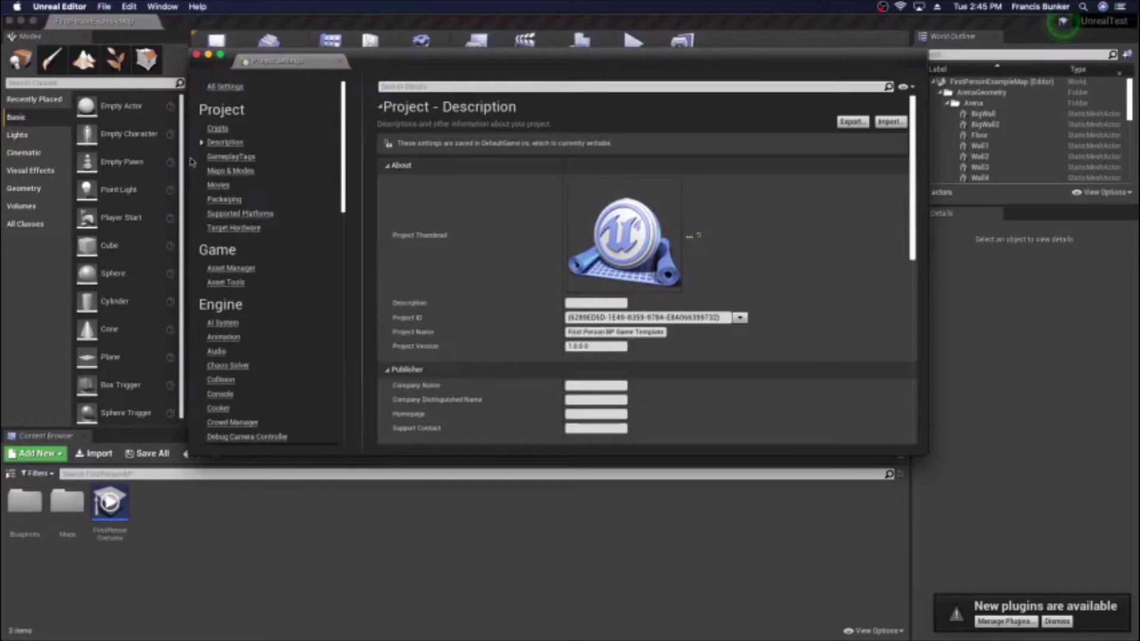
{"action": "left_click", "coordinate": [227, 201]}
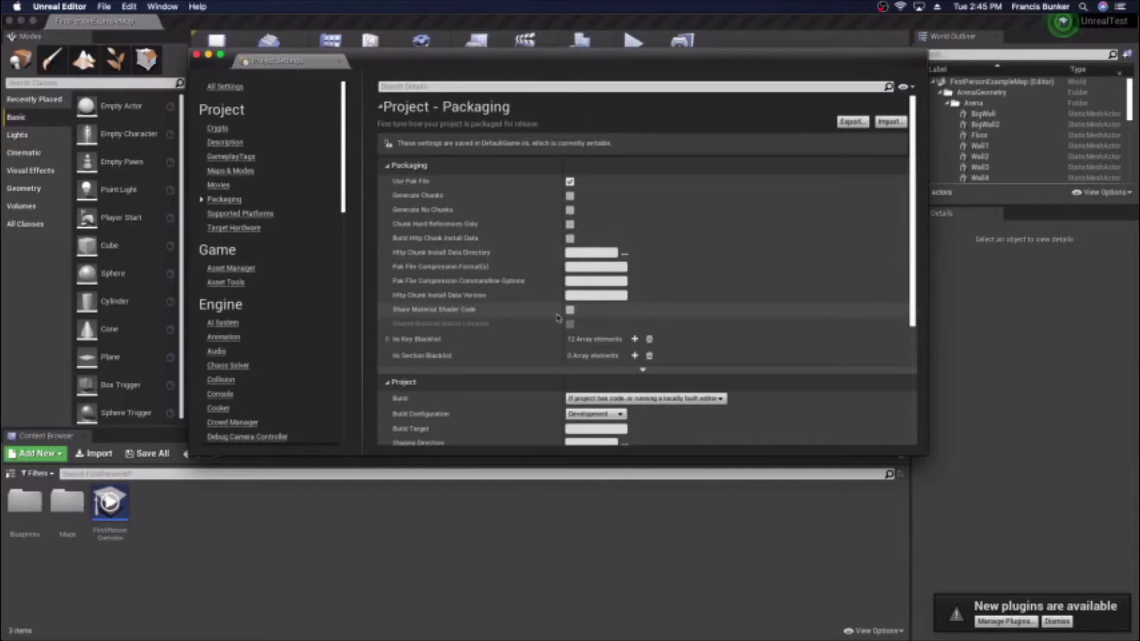
{"action": "scroll", "coordinate": [593, 354], "scroll_direction": "down", "scroll_amount": 3}
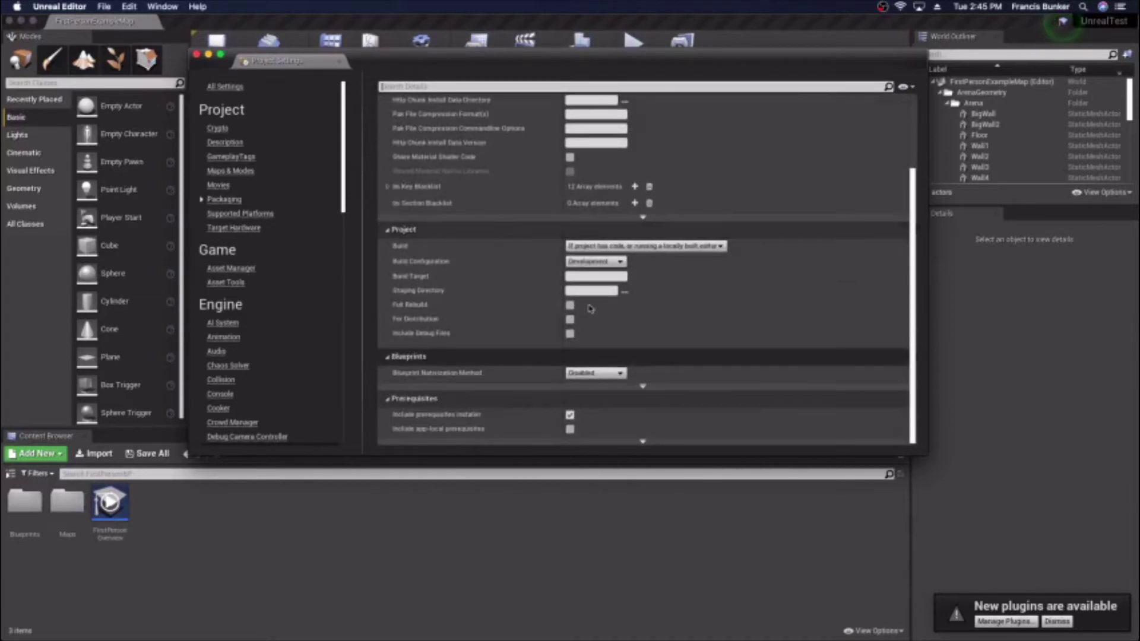
{"action": "left_click", "coordinate": [609, 262]}
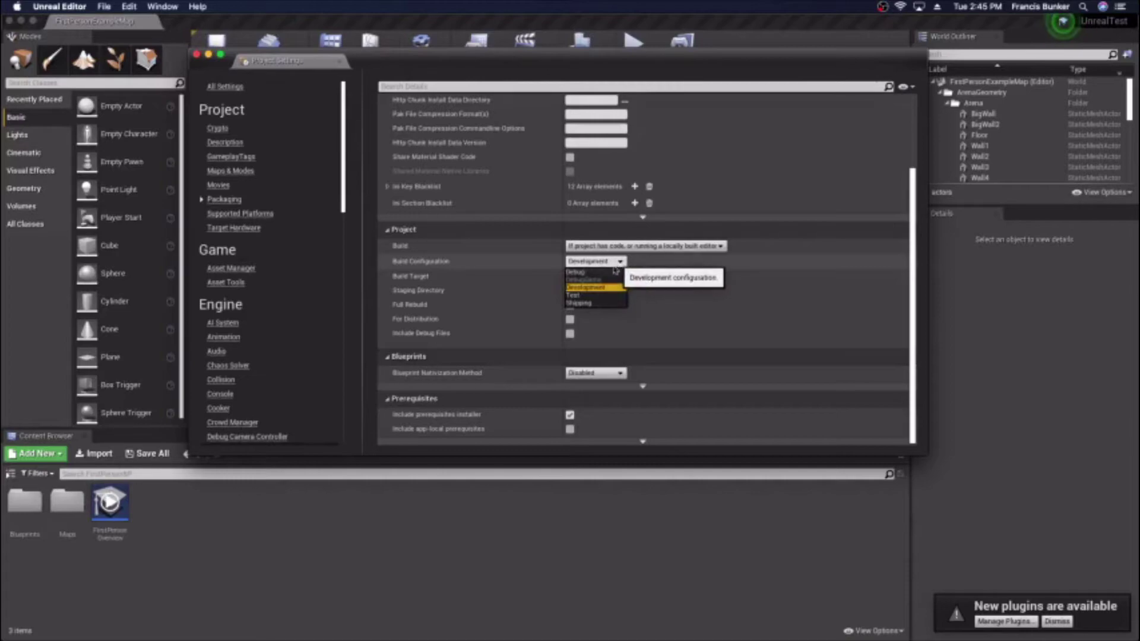
{"action": "left_click", "coordinate": [592, 304]}
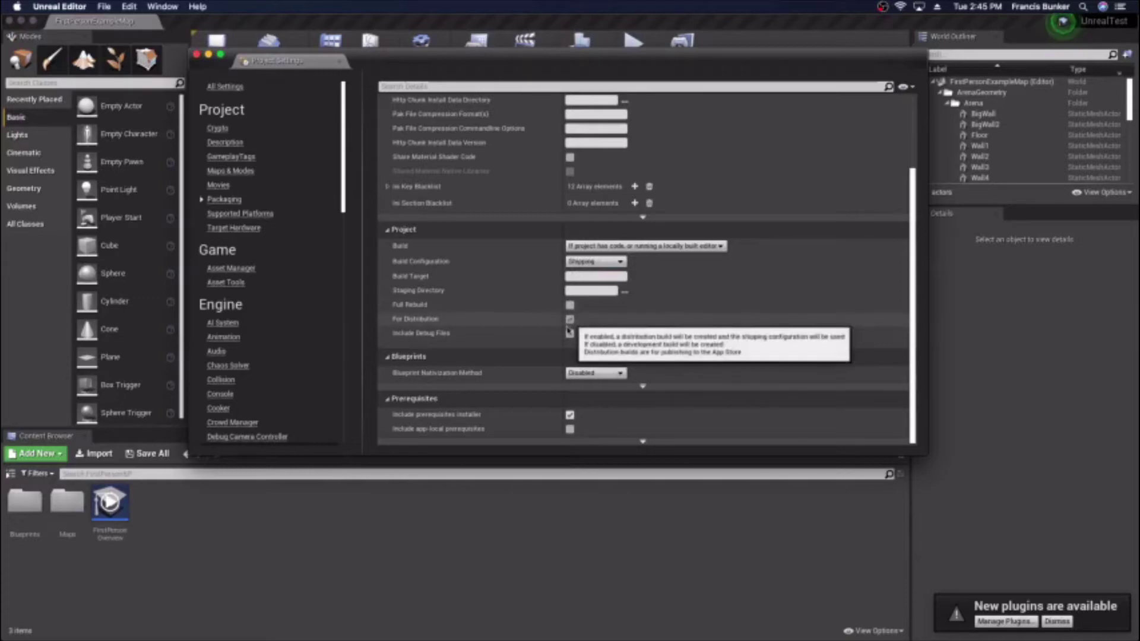
{"action": "left_click", "coordinate": [570, 320]}
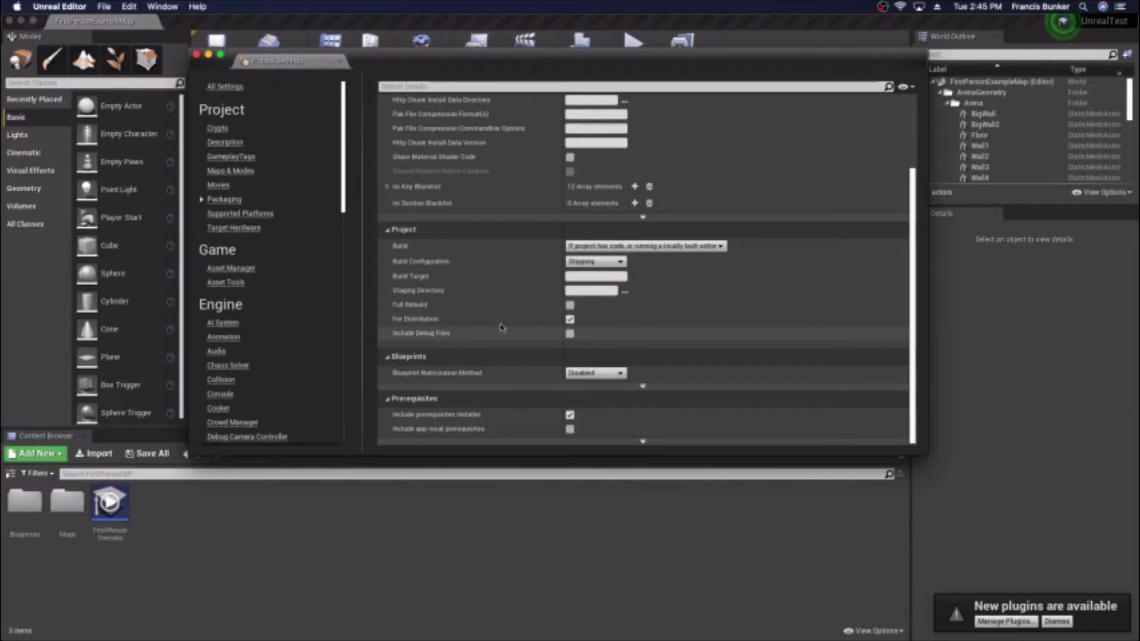
{"action": "scroll", "coordinate": [275, 336], "scroll_direction": "down", "scroll_amount": 5}
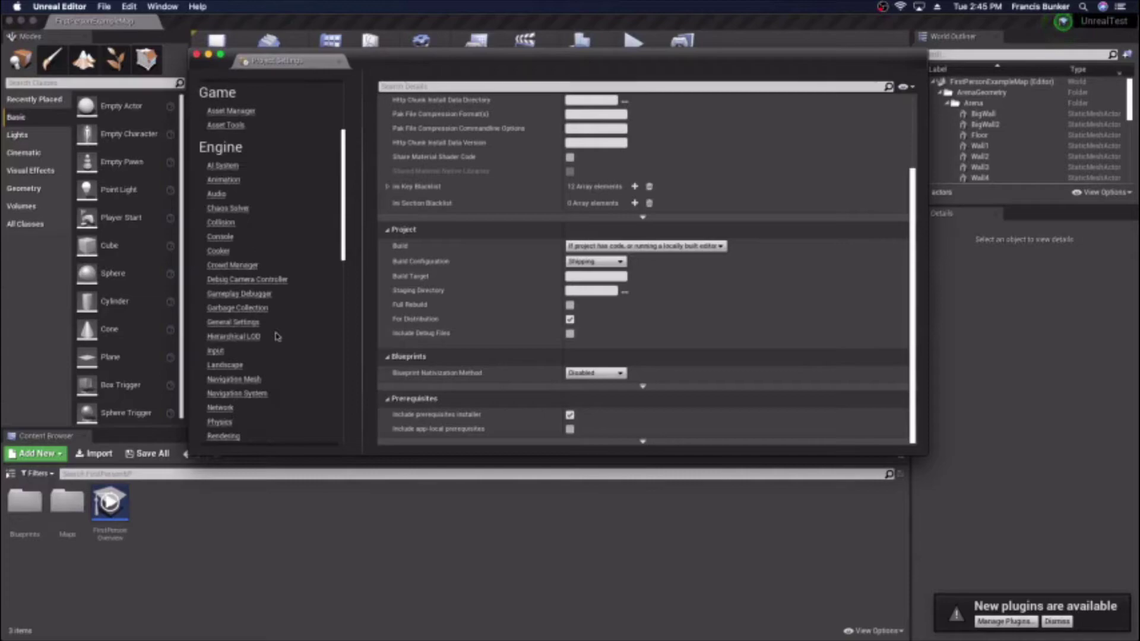
{"action": "scroll", "coordinate": [275, 336], "scroll_direction": "down", "scroll_amount": 5}
{"action": "scroll", "coordinate": [259, 344], "scroll_direction": "down", "scroll_amount": 5}
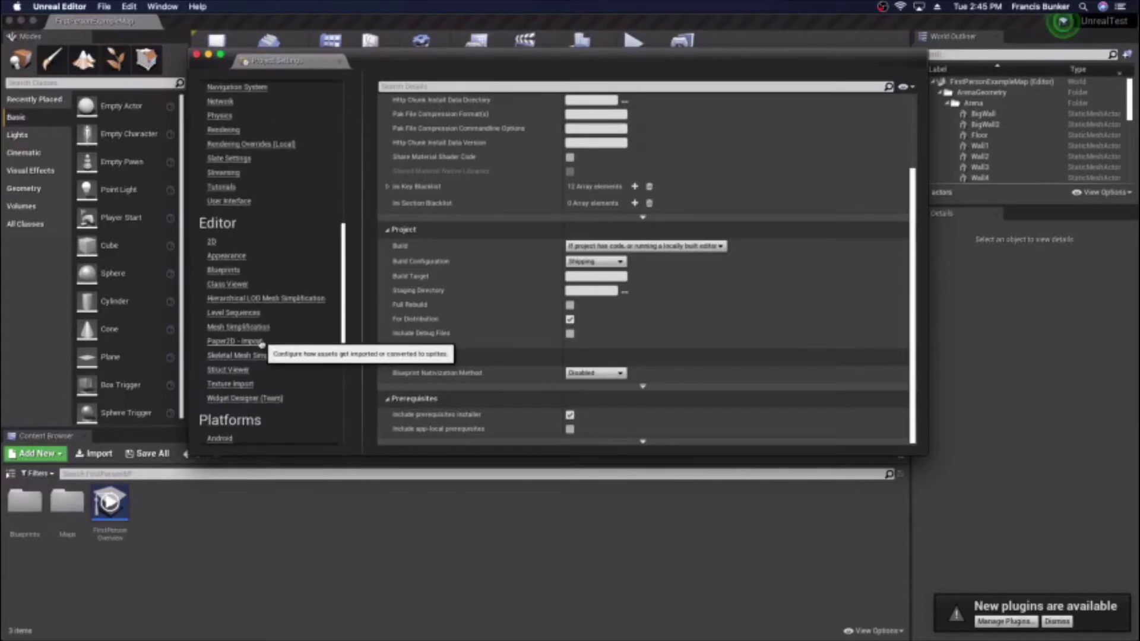
{"action": "scroll", "coordinate": [261, 344], "scroll_direction": "down", "scroll_amount": 3}
{"action": "scroll", "coordinate": [240, 370], "scroll_direction": "down", "scroll_amount": 3}
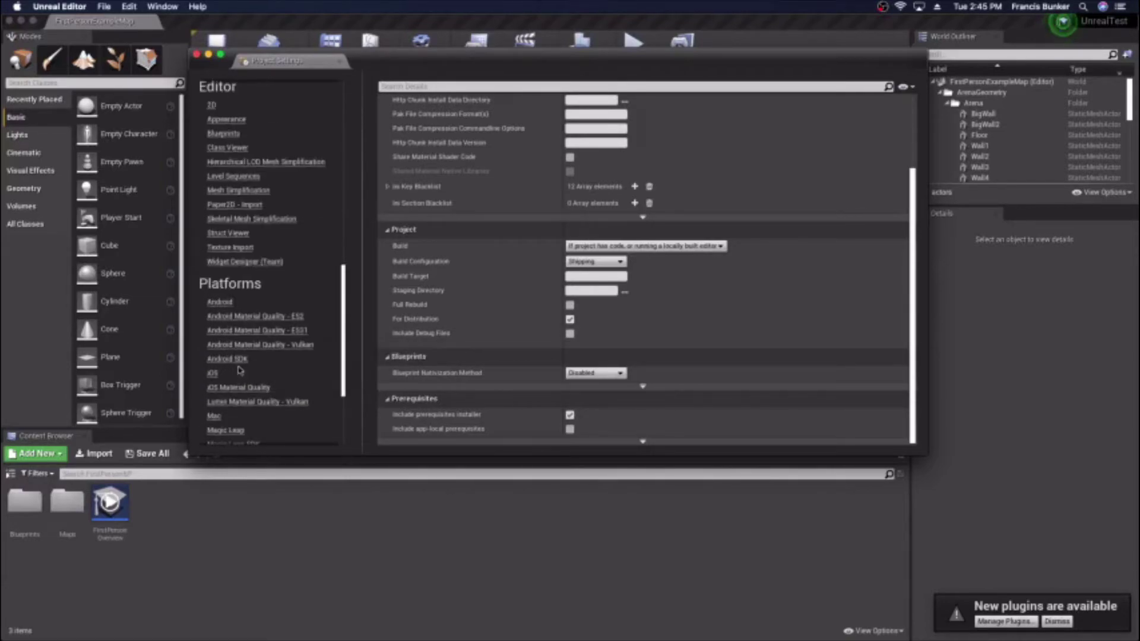
Change the iOS Bundle Identifier to unreal.engine
{"action": "left_click", "coordinate": [213, 374]}
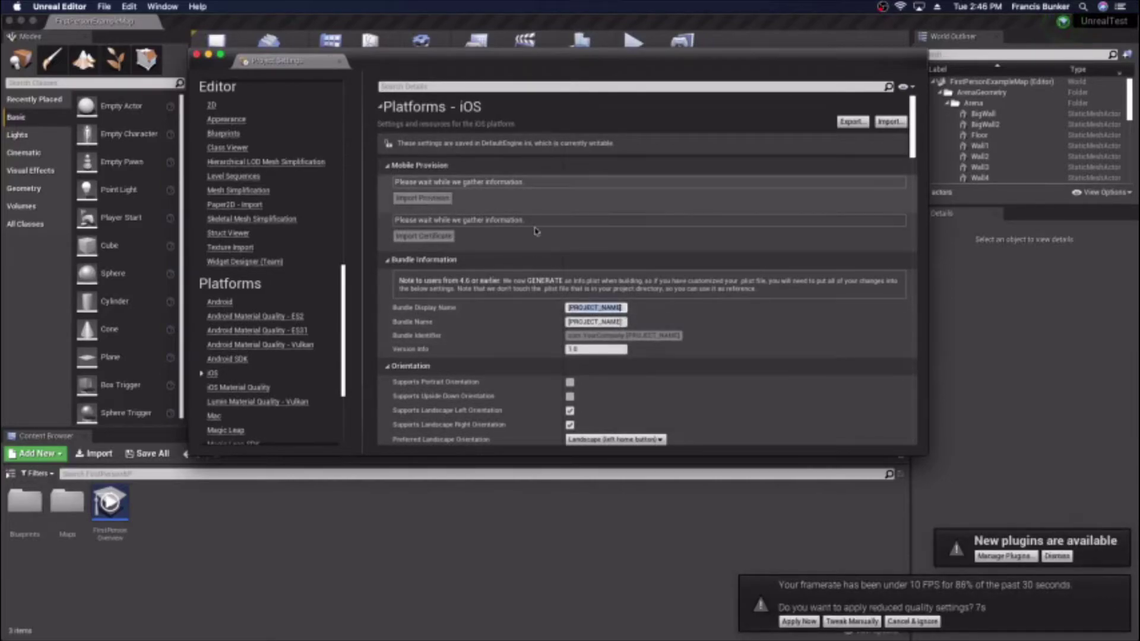
{"action": "left_click", "coordinate": [589, 261]}
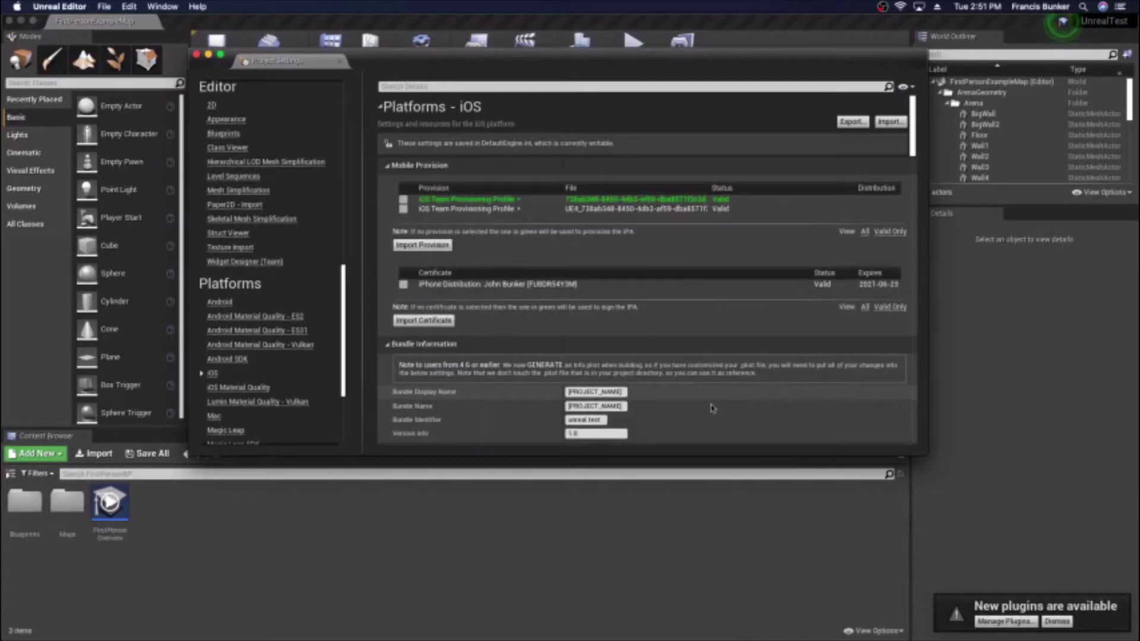
{"action": "left_click", "coordinate": [618, 421]}
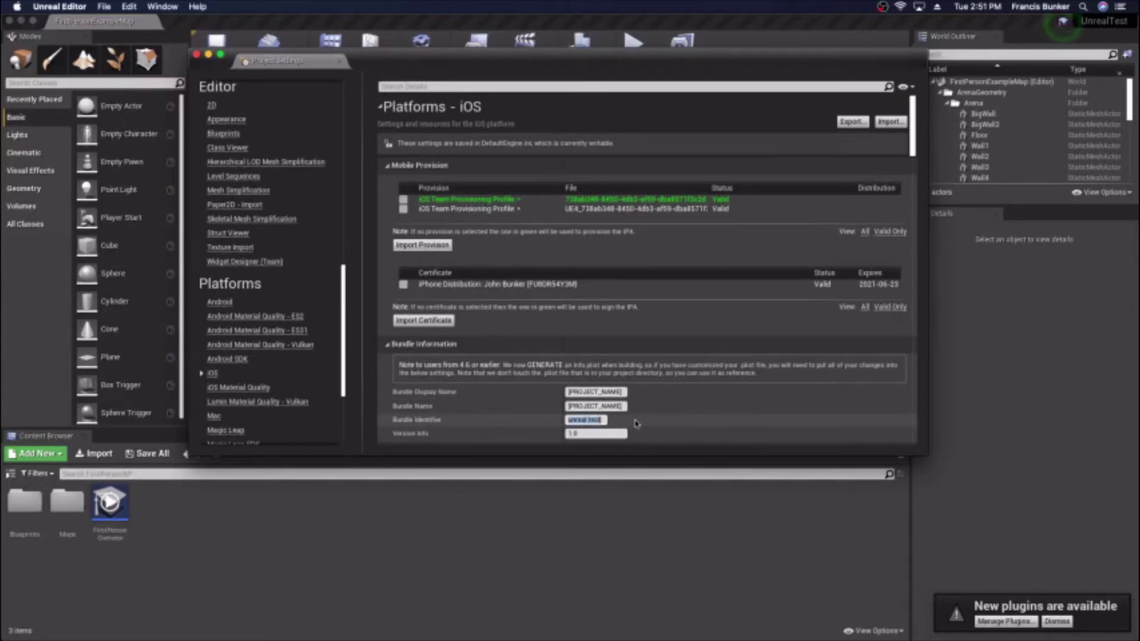
{"action": "type", "text": "unreal.engine"}
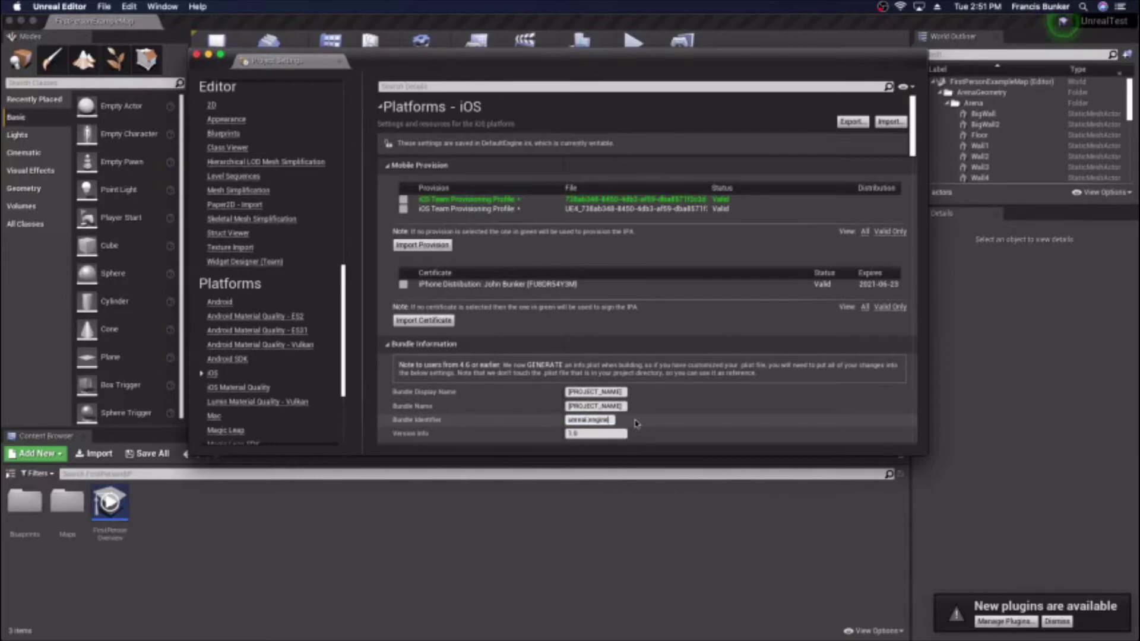
{"action": "key", "text": "Return"}
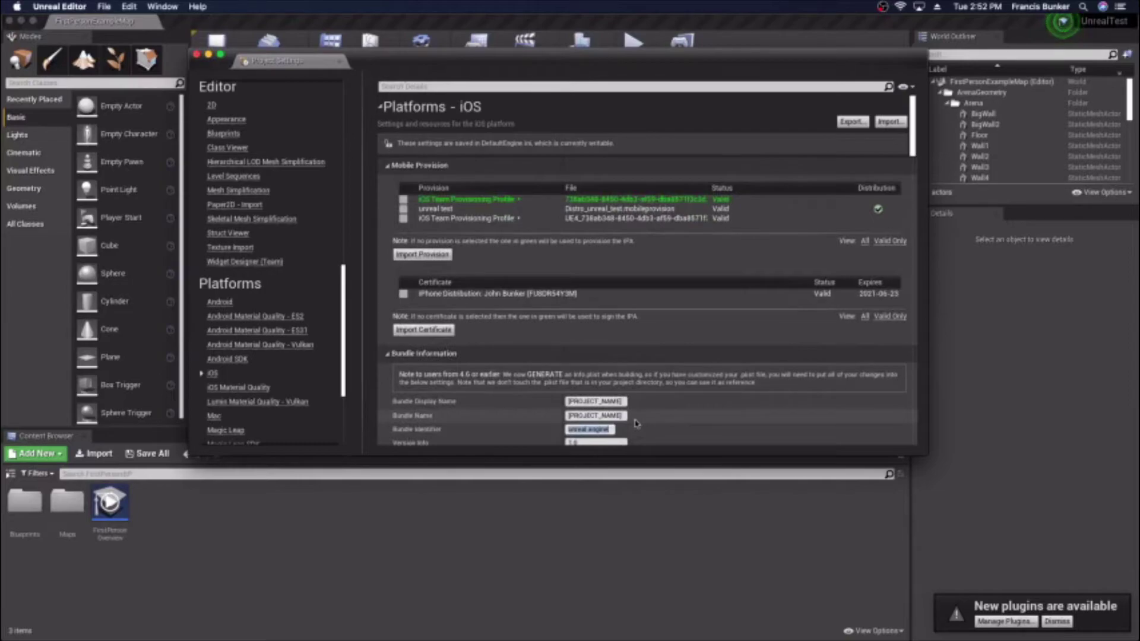
Sign with the 'unreal test' provision and the iPhone Distribution certificate
{"action": "left_click", "coordinate": [403, 209]}
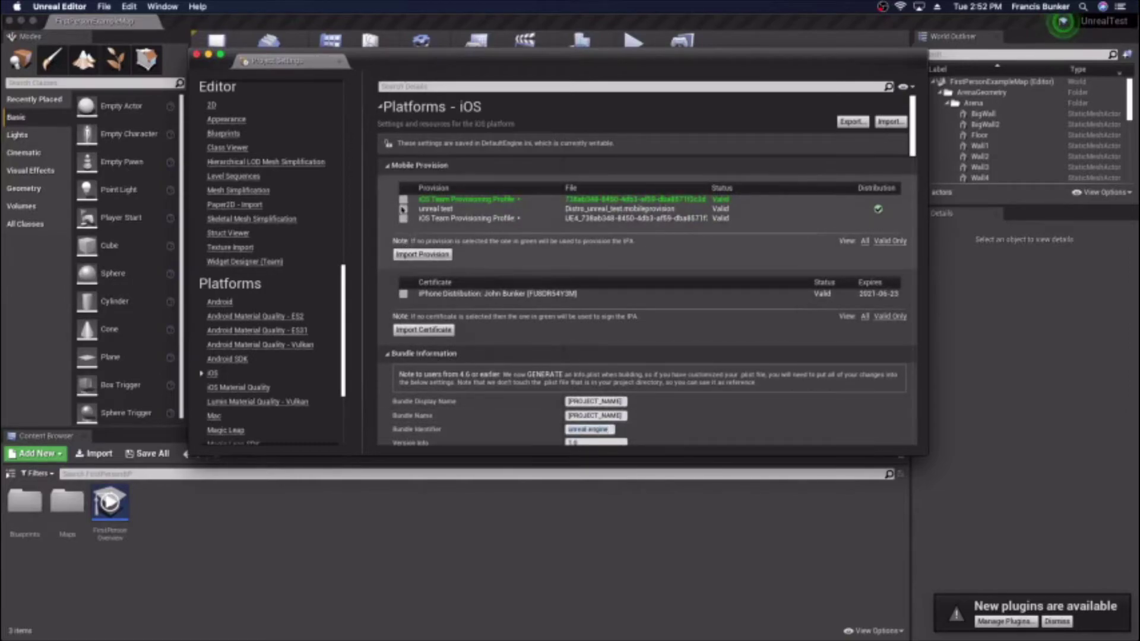
{"action": "left_click", "coordinate": [404, 294]}
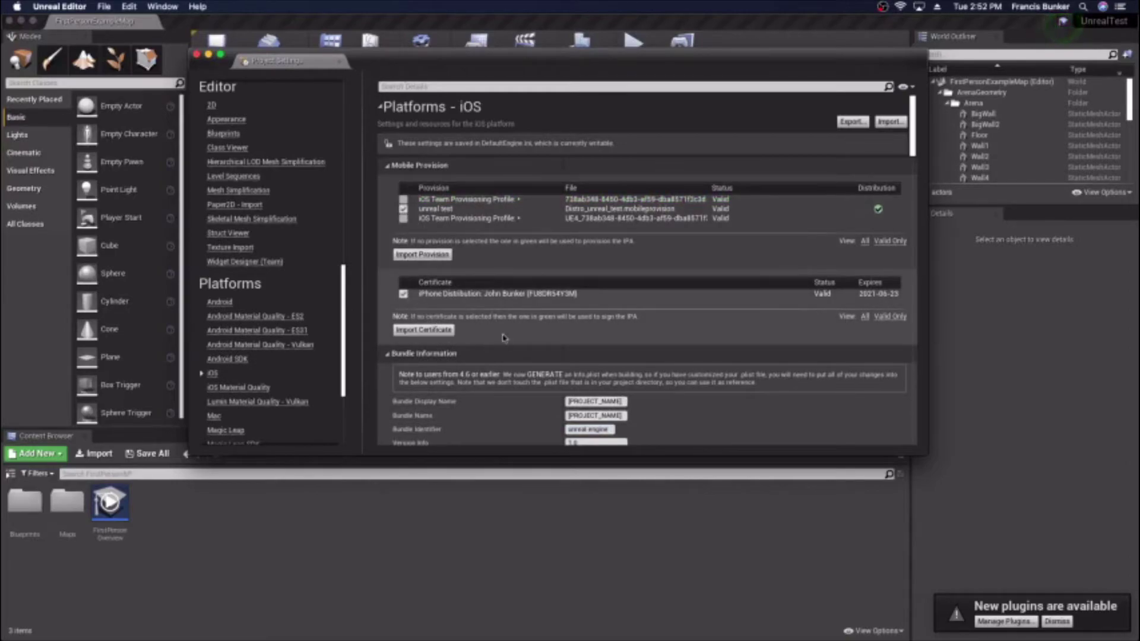
{"action": "scroll", "coordinate": [649, 392], "scroll_direction": "down", "scroll_amount": 3}
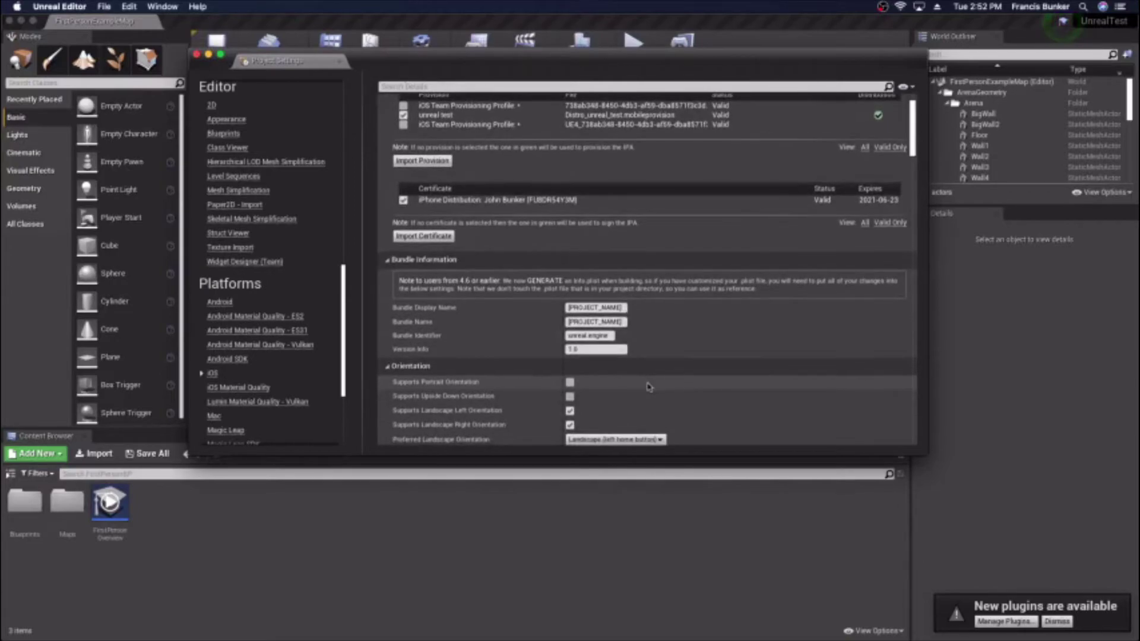
{"action": "scroll", "coordinate": [649, 386], "scroll_direction": "down", "scroll_amount": 10}
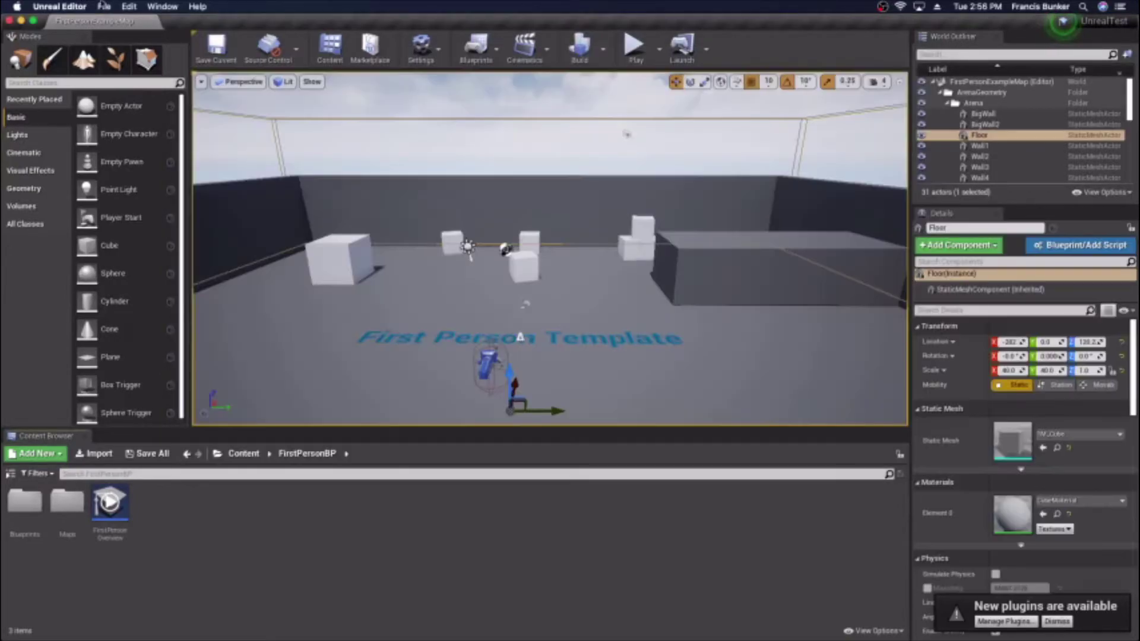
Package the project for iOS into the UnrealTest folder and show the output log
{"action": "left_click", "coordinate": [104, 6]}
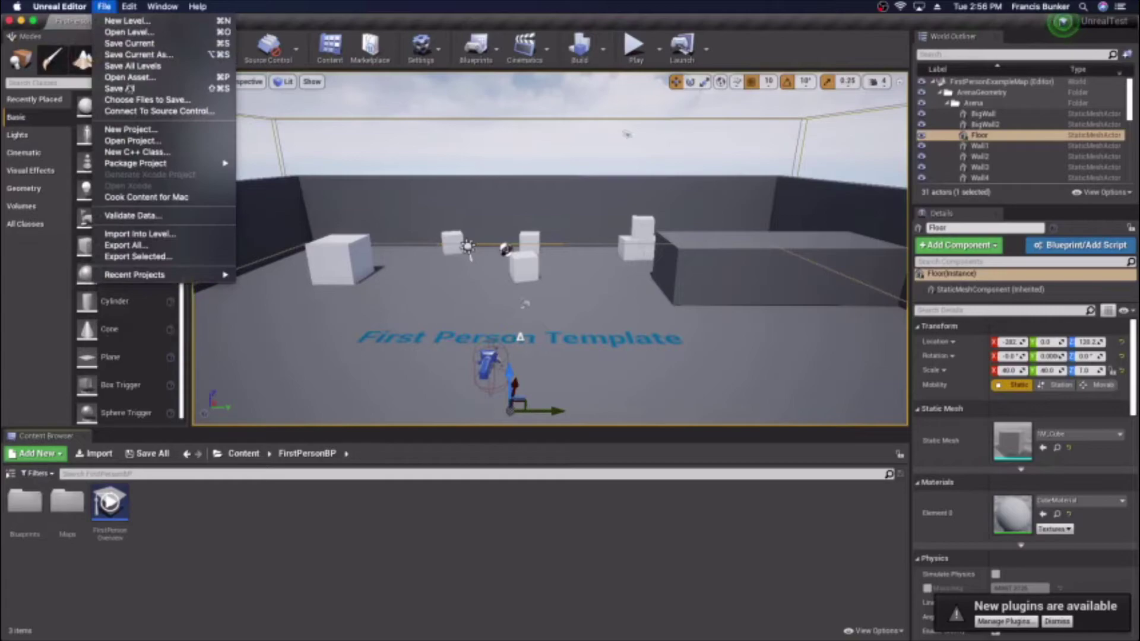
{"action": "mouse_move", "coordinate": [164, 165]}
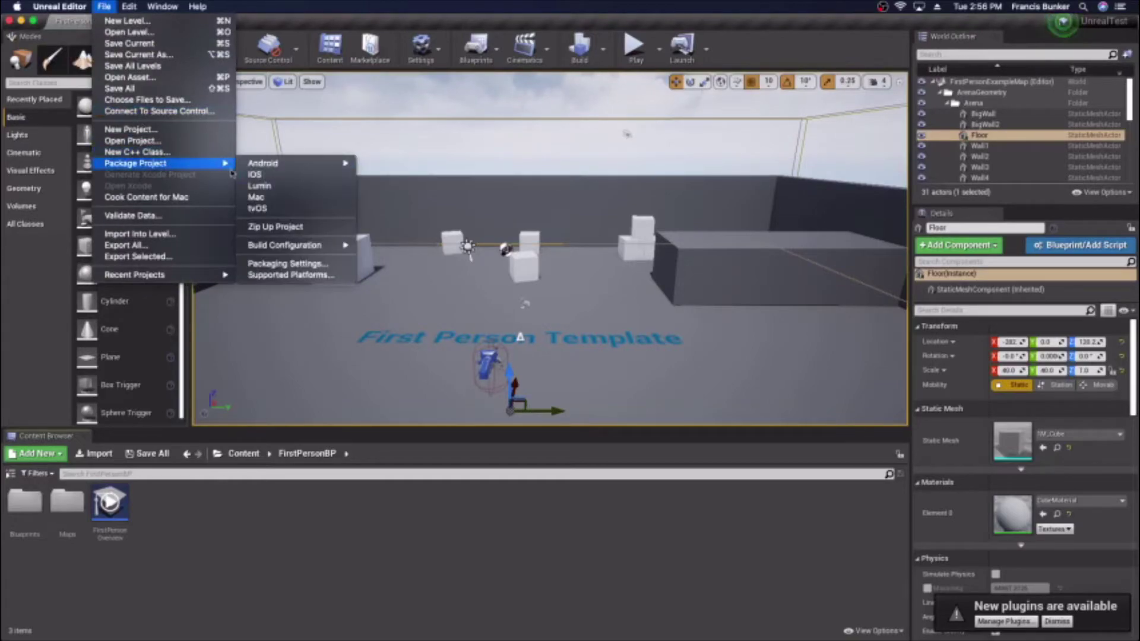
{"action": "left_click", "coordinate": [255, 174]}
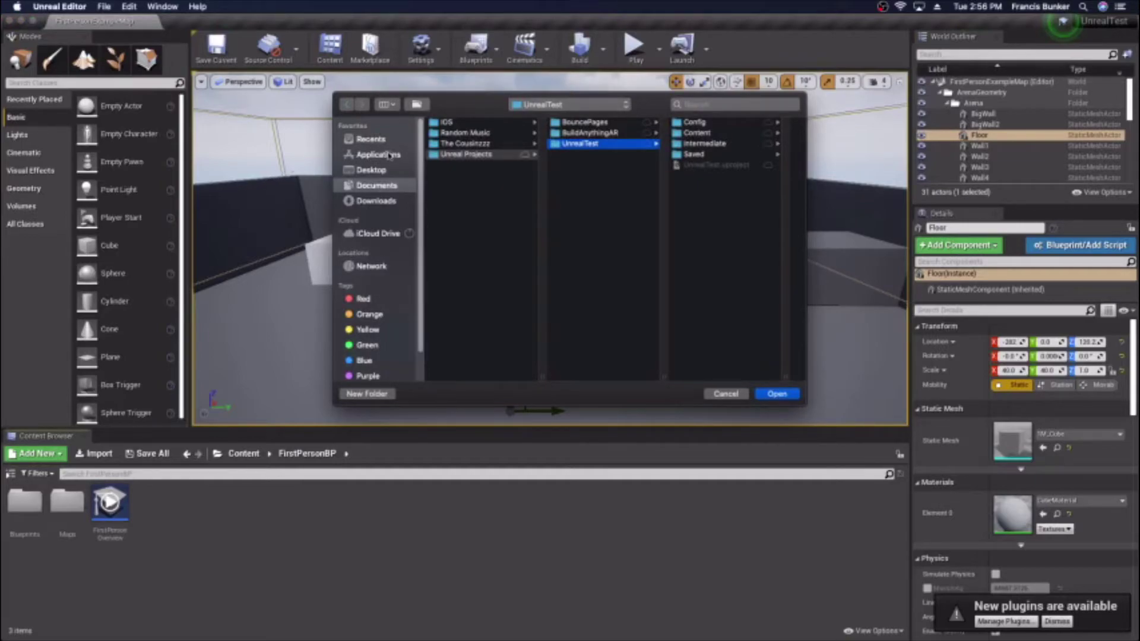
{"action": "left_click", "coordinate": [777, 393]}
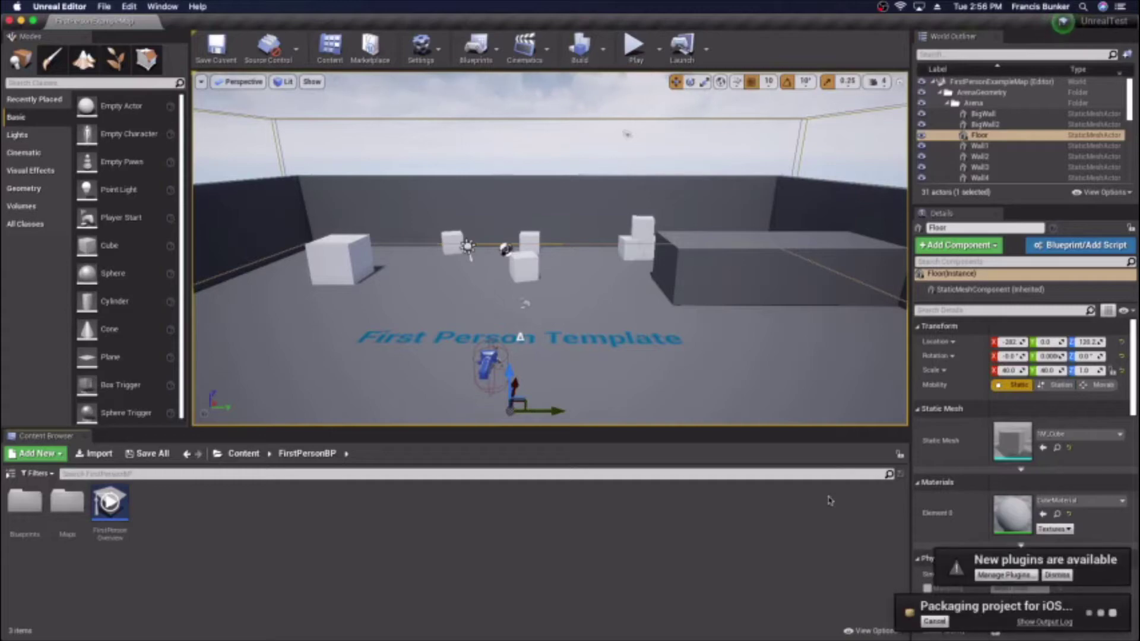
{"action": "left_click", "coordinate": [1045, 623]}
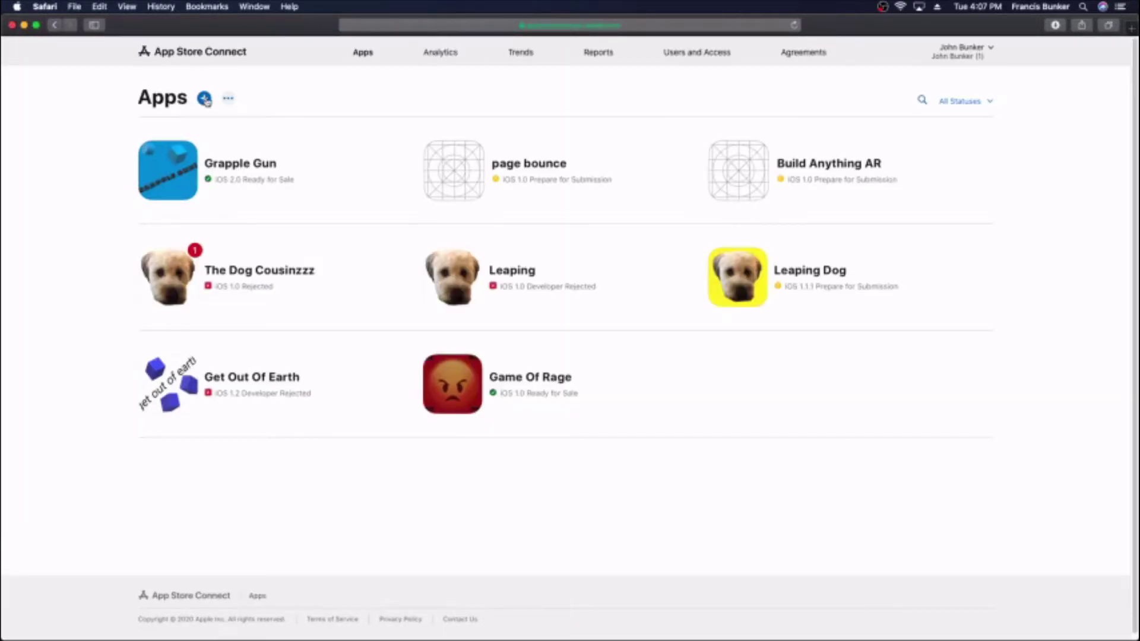
Create iOS app 'Unreal Test App' with bundle ID unreal.engine and SKU 7879416
{"action": "left_click", "coordinate": [206, 99]}
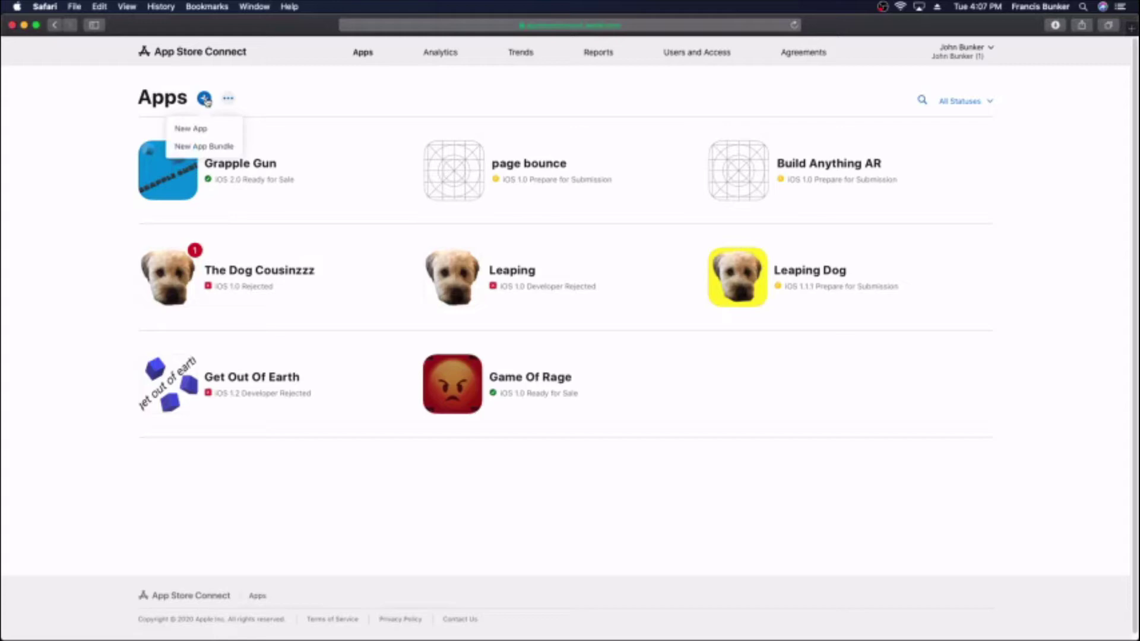
{"action": "left_click", "coordinate": [191, 128]}
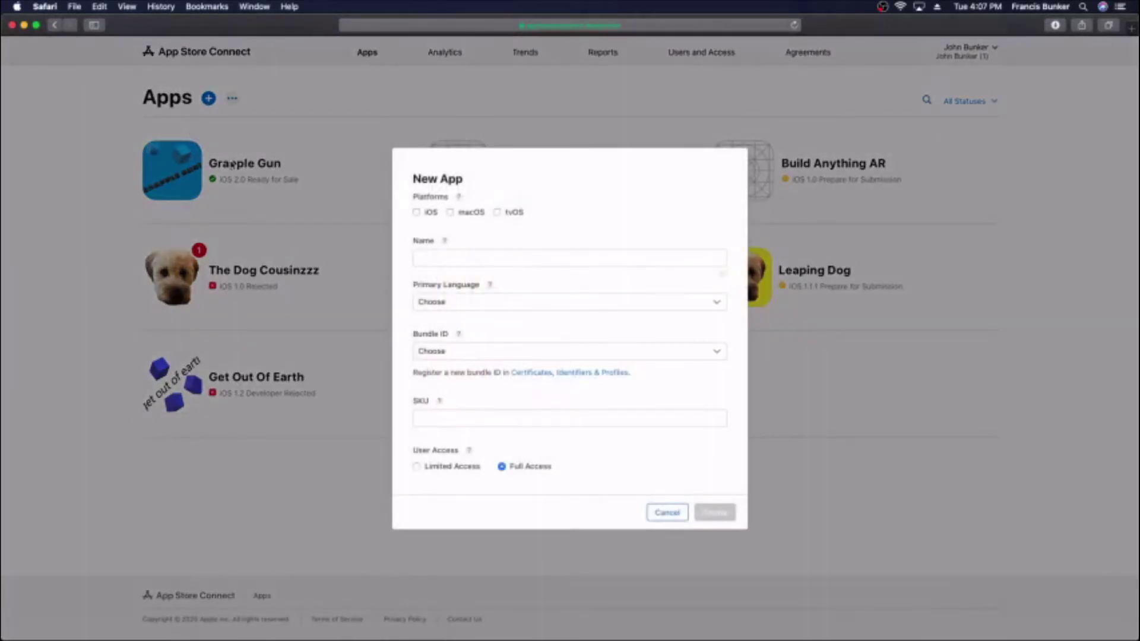
{"action": "left_click", "coordinate": [417, 213]}
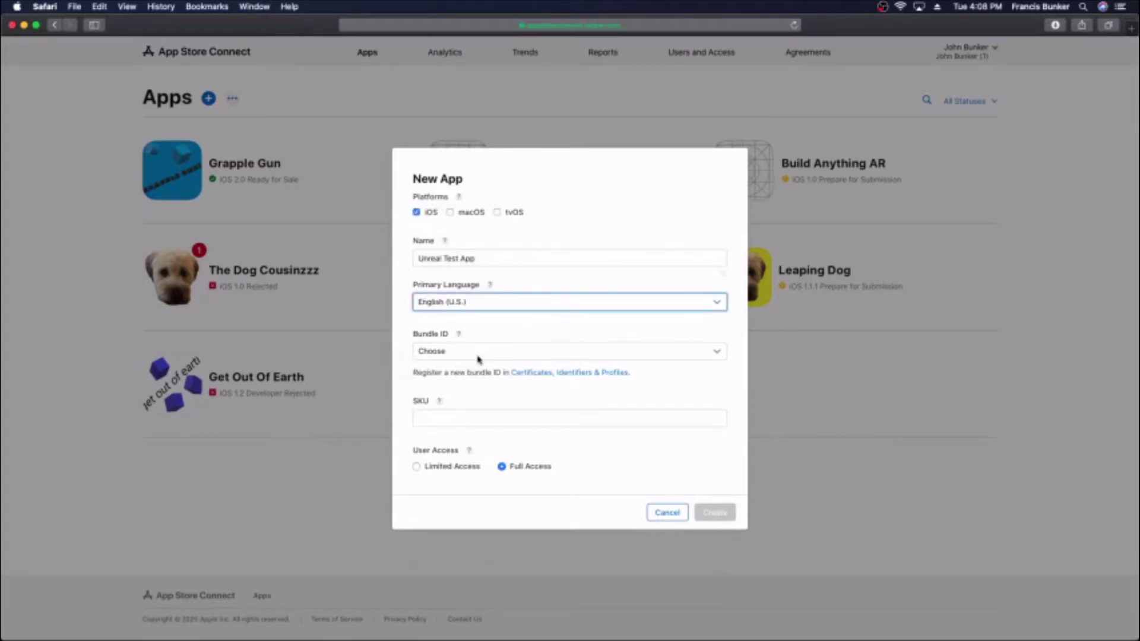
{"action": "left_click", "coordinate": [478, 352]}
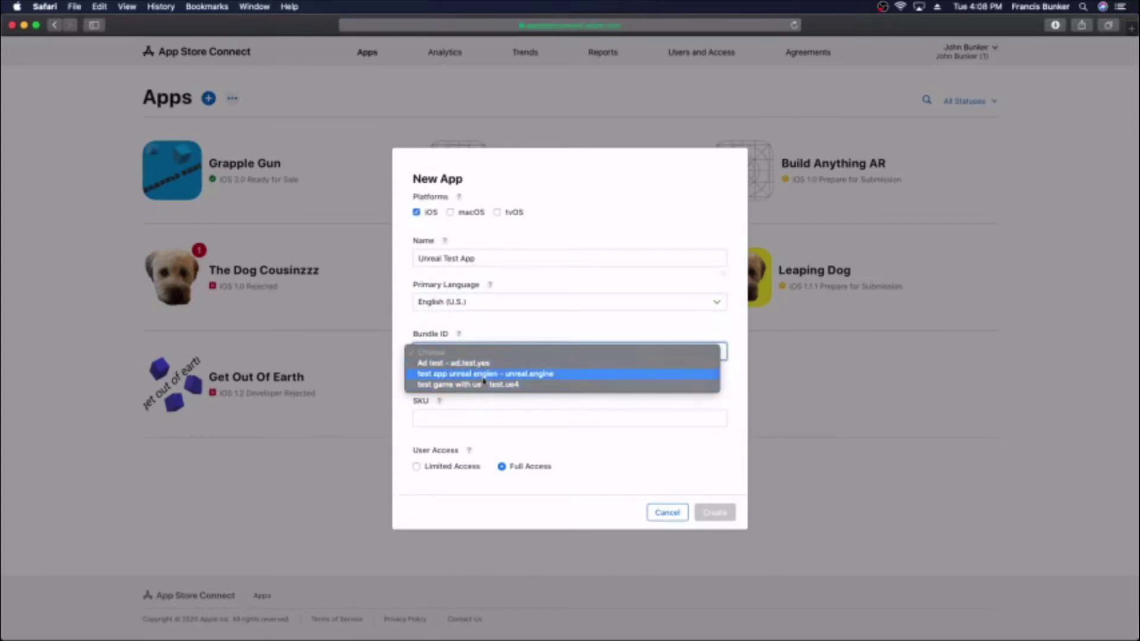
{"action": "left_click", "coordinate": [487, 374]}
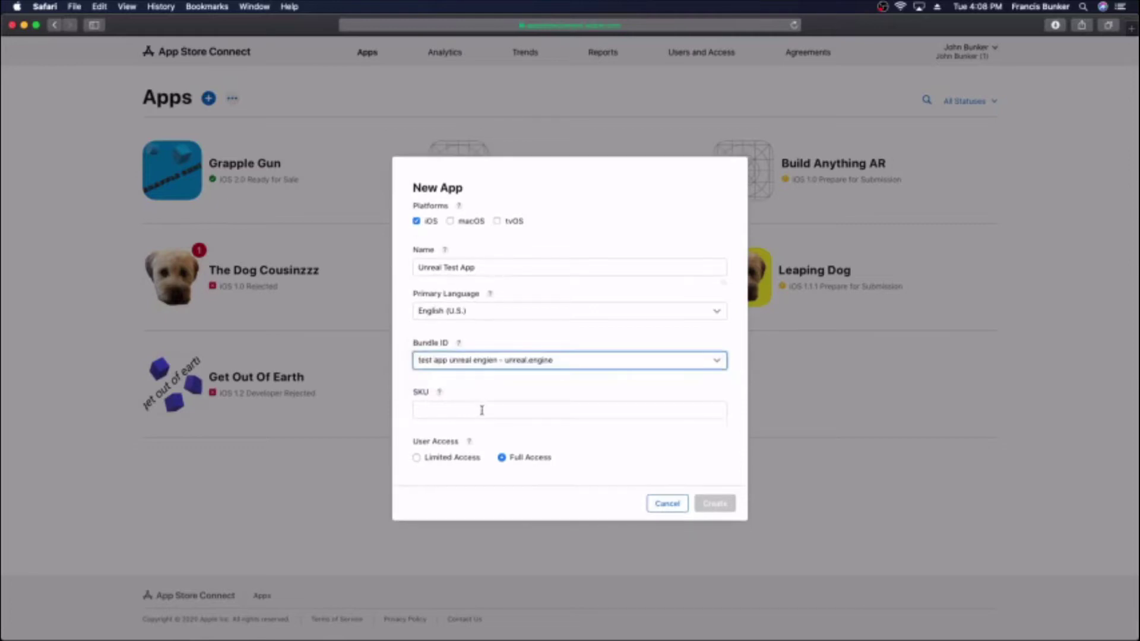
{"action": "left_click", "coordinate": [482, 411]}
{"action": "type", "text": "78794164"}
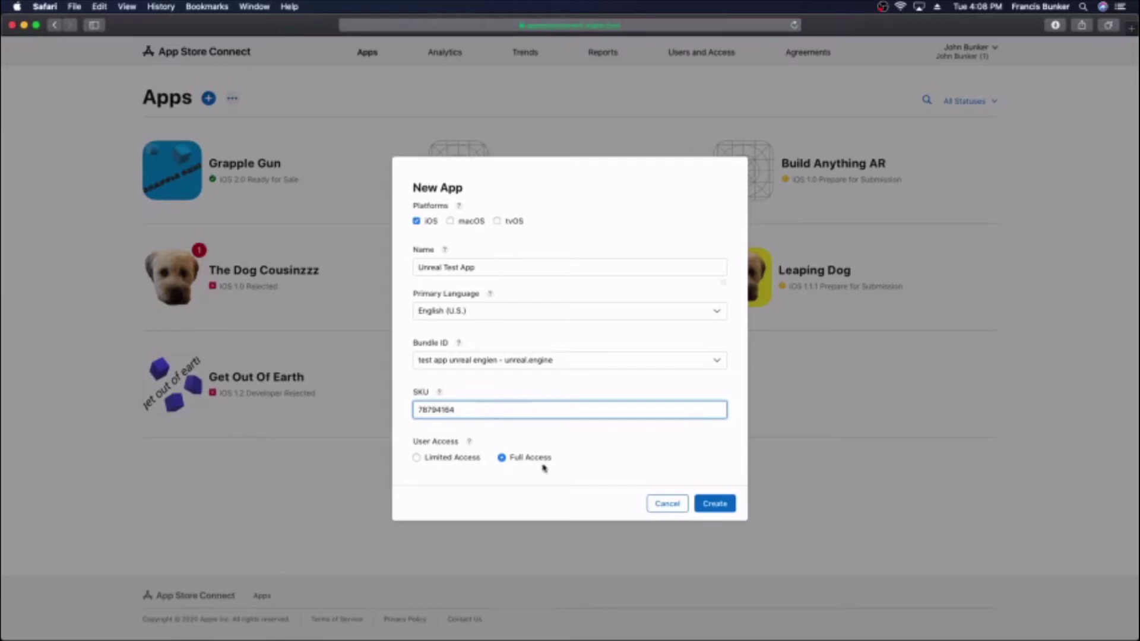
{"action": "left_click", "coordinate": [708, 506]}
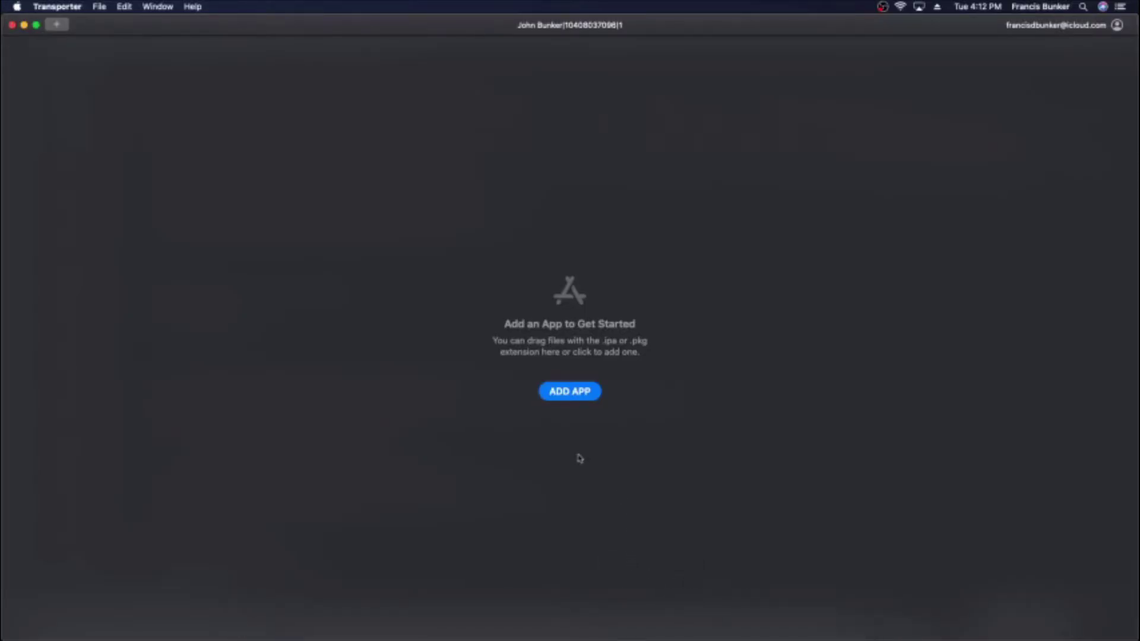
Add the Unreal Test App .ipa in Transporter and deliver it to App Store Connect
{"action": "left_click", "coordinate": [583, 390]}
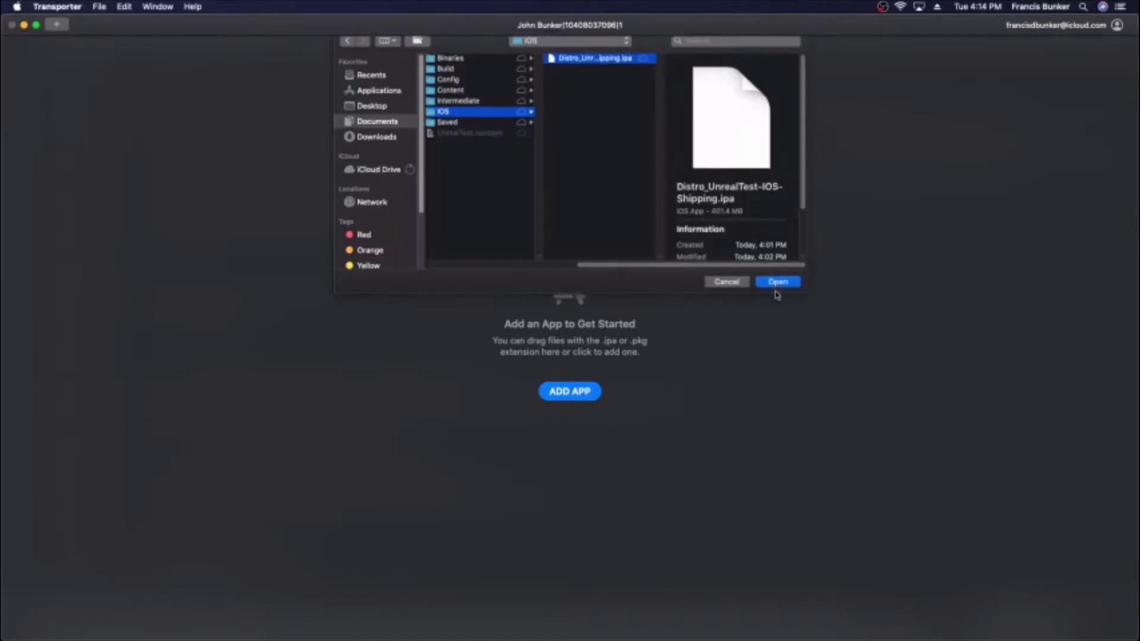
{"action": "left_click", "coordinate": [775, 284]}
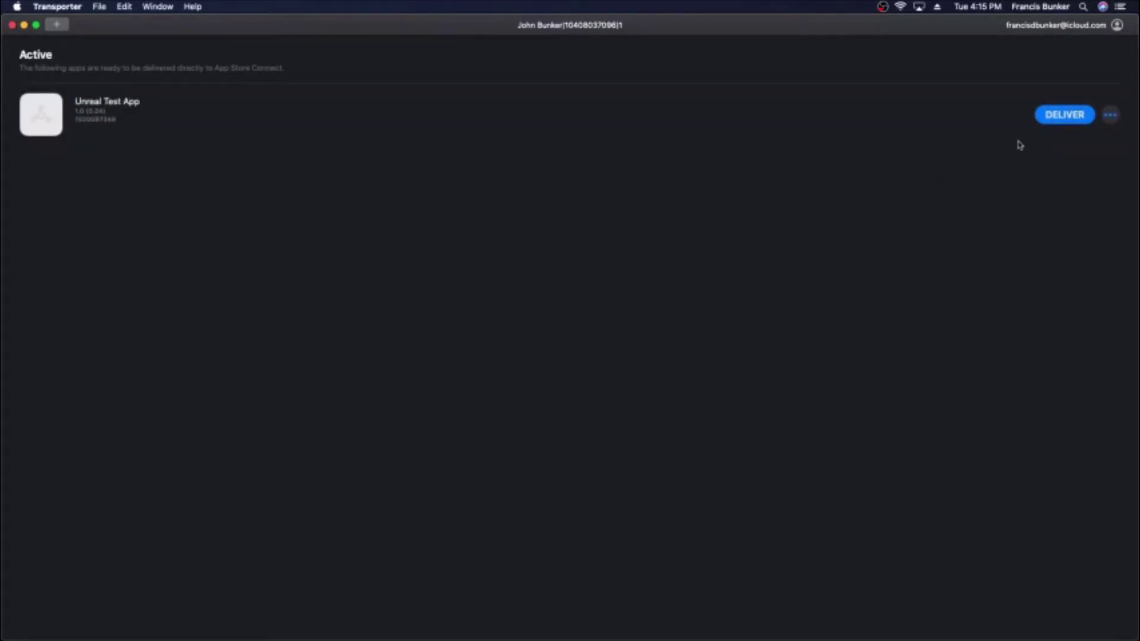
{"action": "left_click", "coordinate": [1060, 115]}
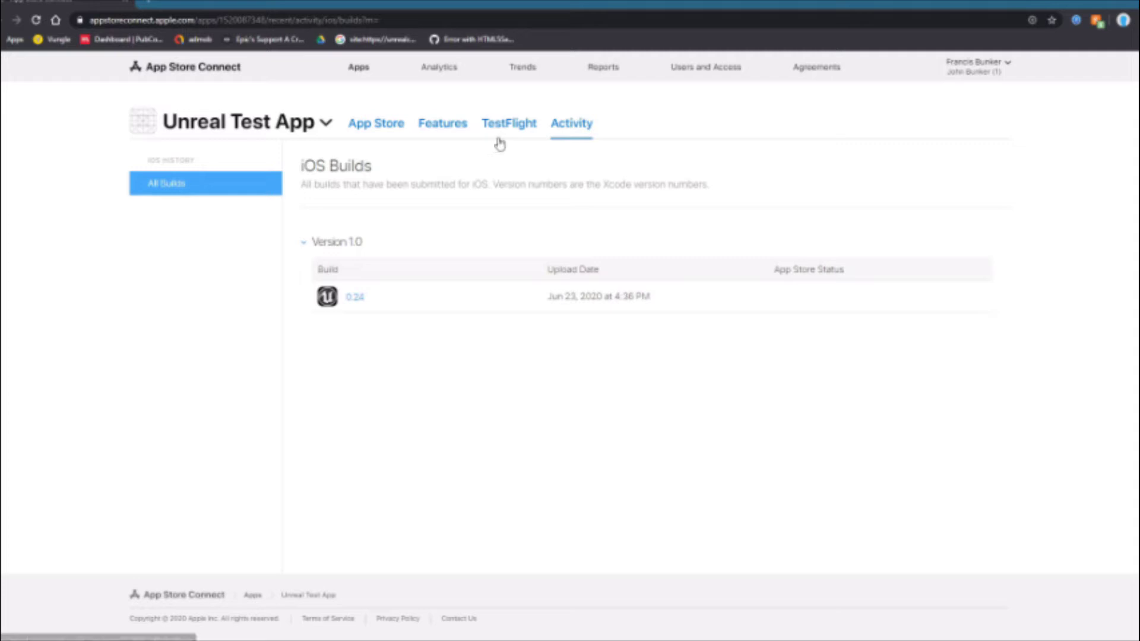
Look through the TestFlight, App Store and Activity tabs, ending on TestFlight's build 0.24 list
{"action": "left_click", "coordinate": [511, 125]}
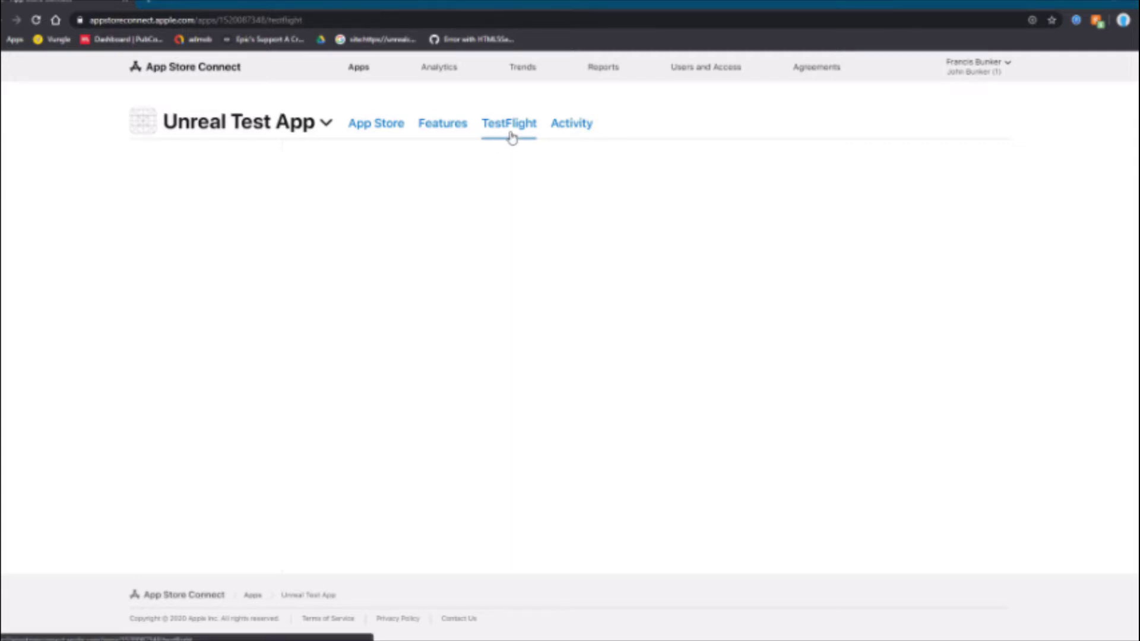
{"action": "left_click", "coordinate": [374, 125]}
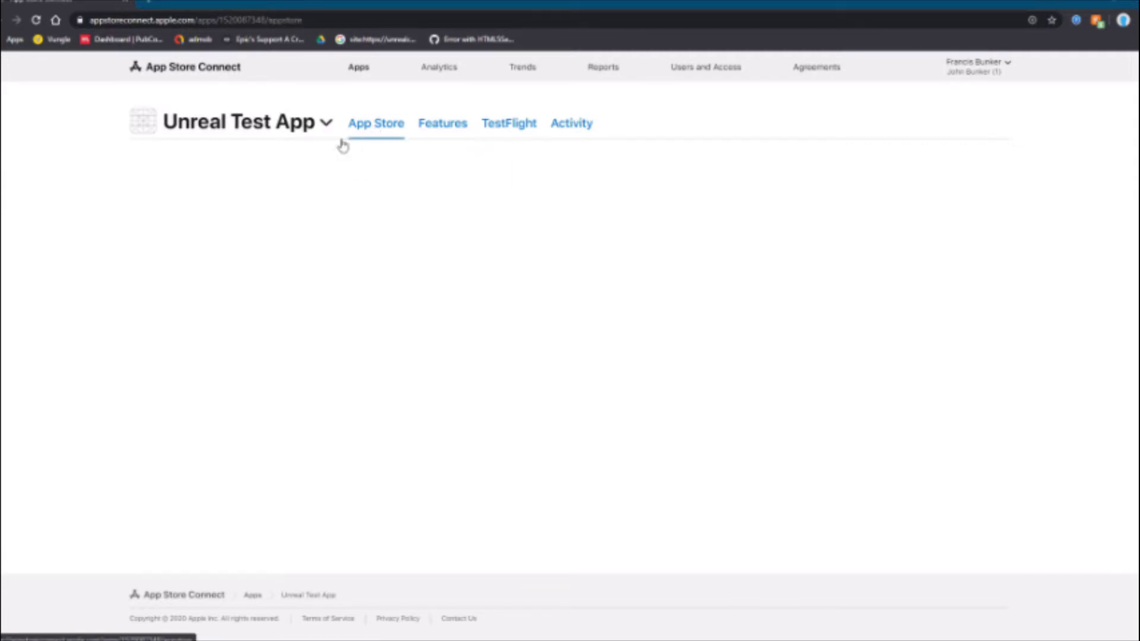
{"action": "left_click", "coordinate": [579, 131]}
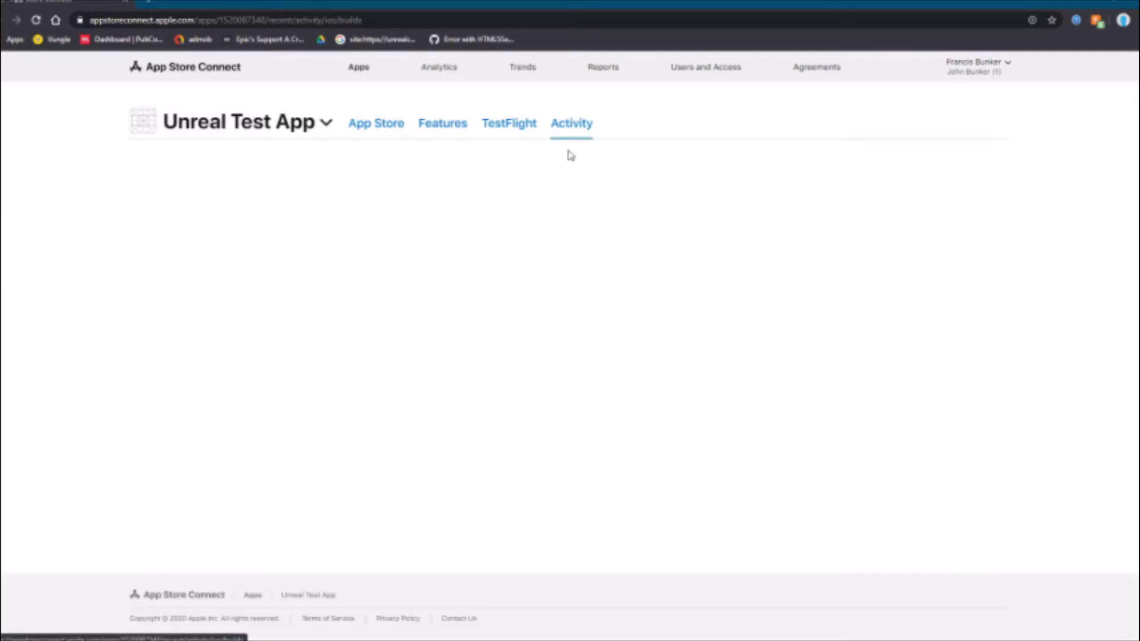
{"action": "left_click", "coordinate": [501, 133]}
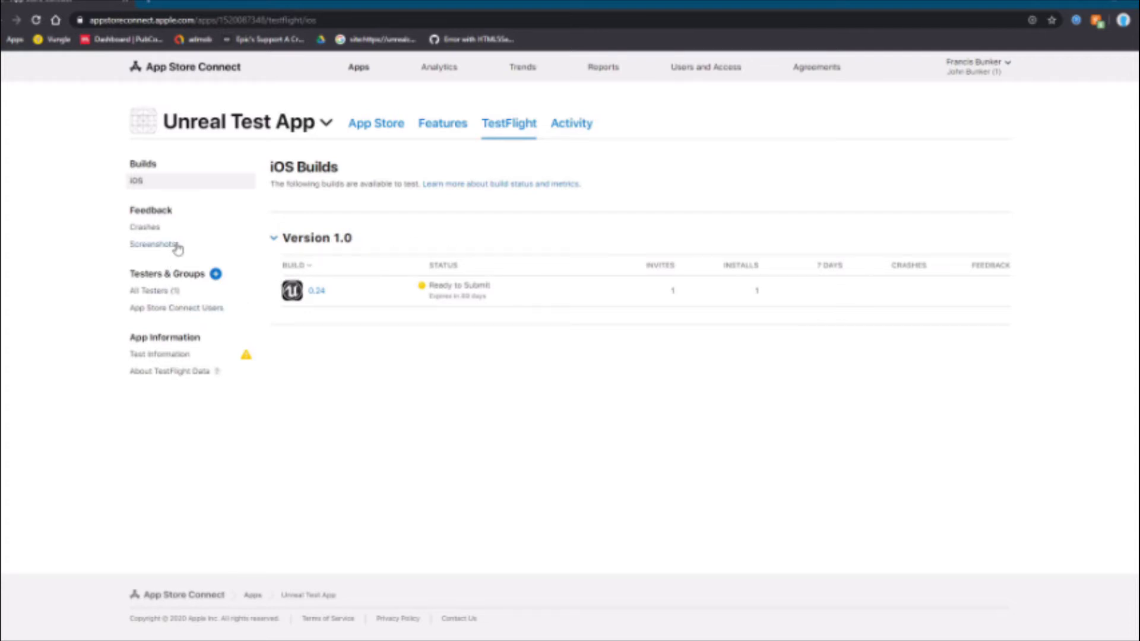
Remove the existing tester from the app's All Testers list
{"action": "left_click", "coordinate": [176, 292]}
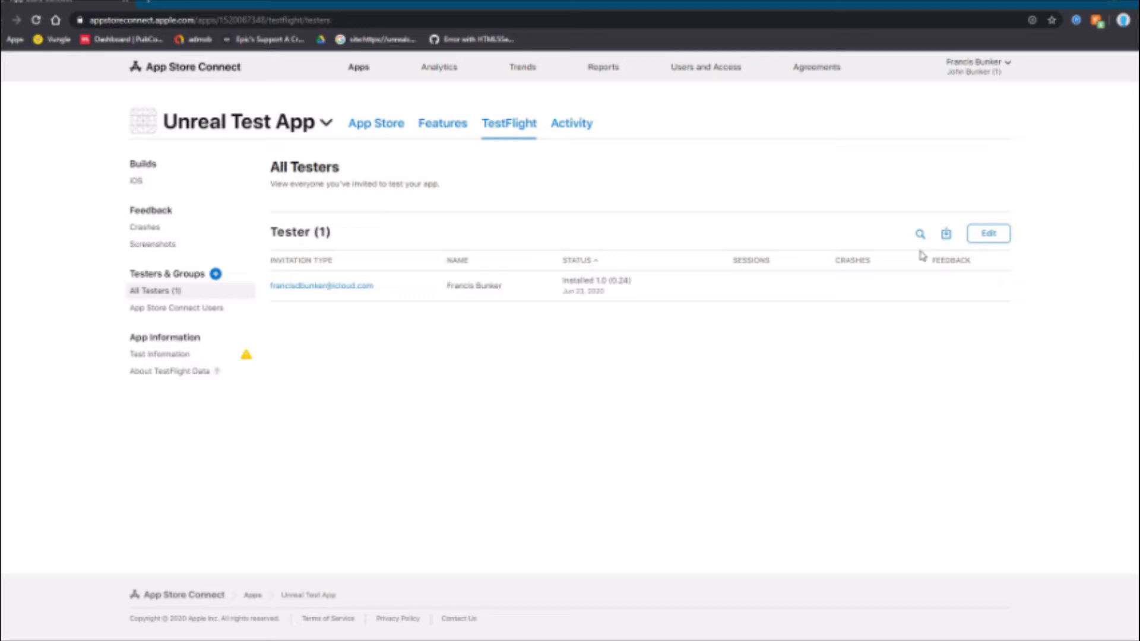
{"action": "left_click", "coordinate": [979, 234]}
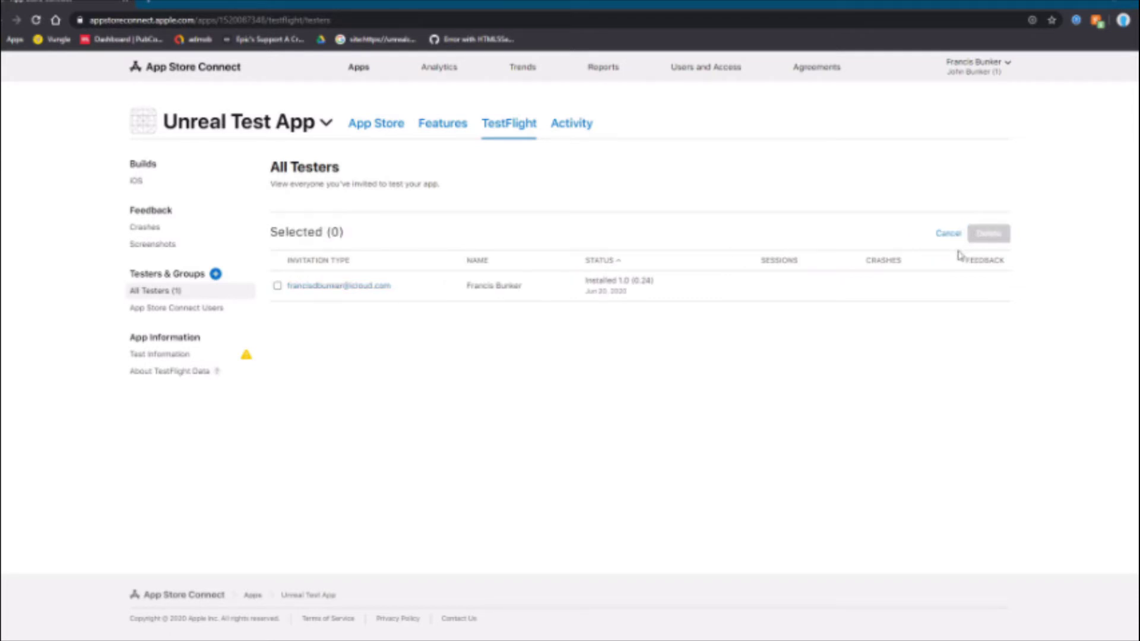
{"action": "left_click", "coordinate": [277, 286]}
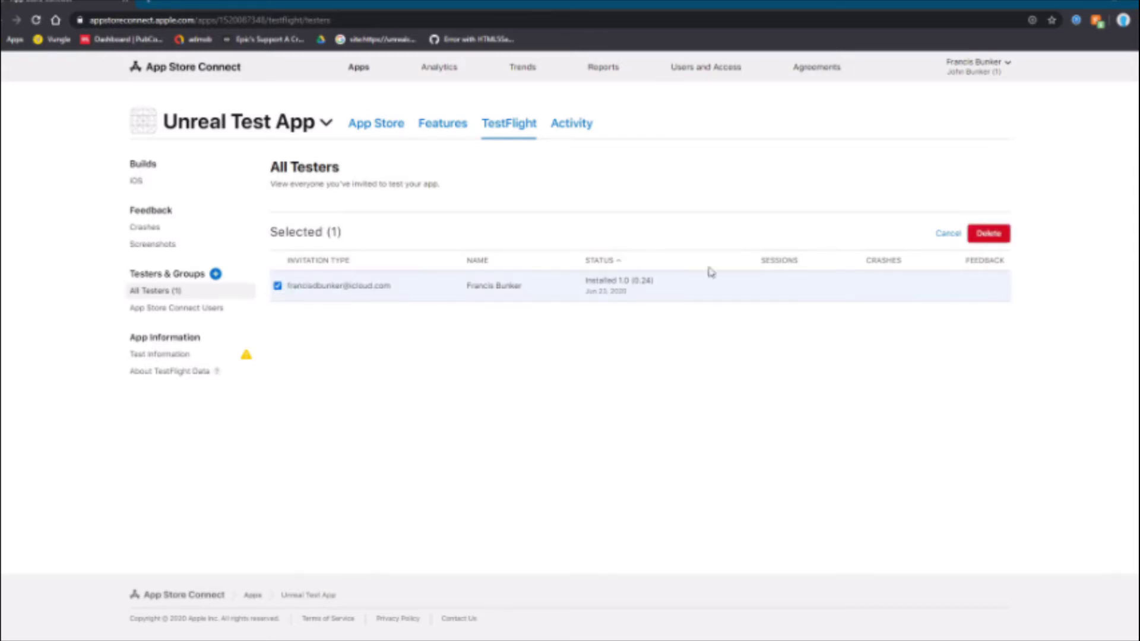
{"action": "left_click", "coordinate": [991, 233]}
{"action": "left_click", "coordinate": [716, 391]}
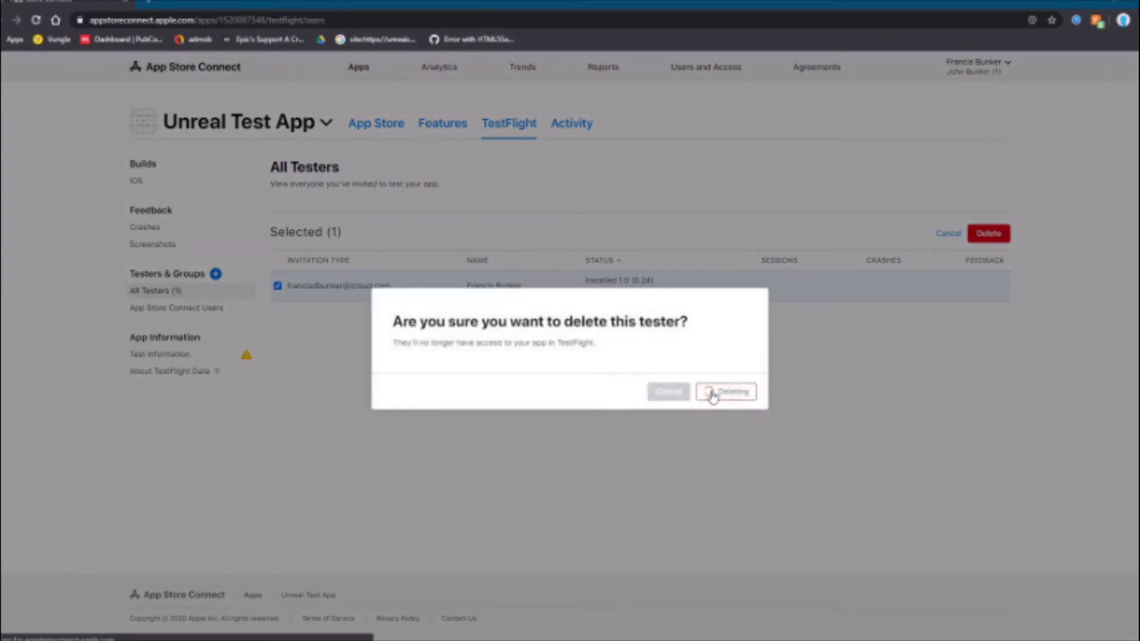
Add the one listed App Store Connect user as a TestFlight tester, then view Activity
{"action": "left_click", "coordinate": [636, 301]}
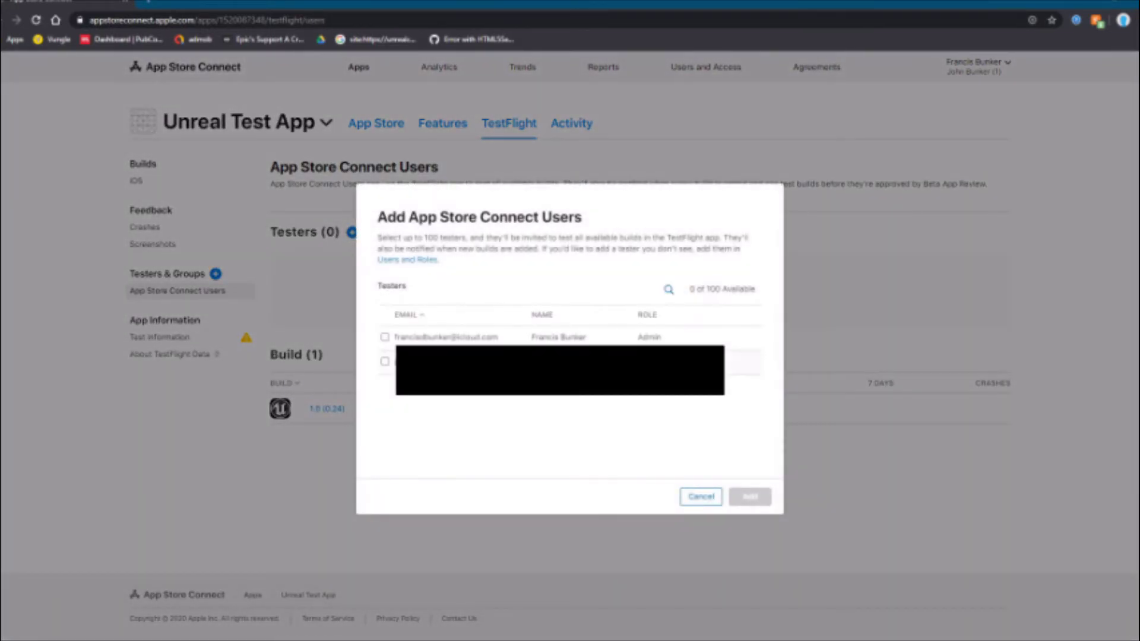
{"action": "left_click", "coordinate": [385, 338]}
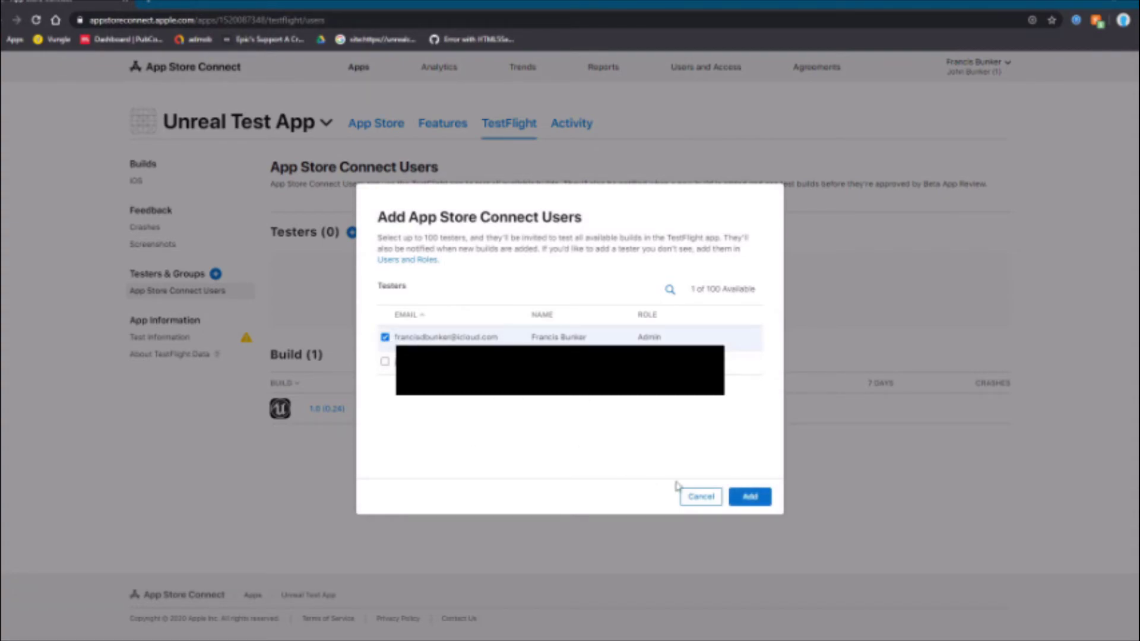
{"action": "left_click", "coordinate": [761, 496]}
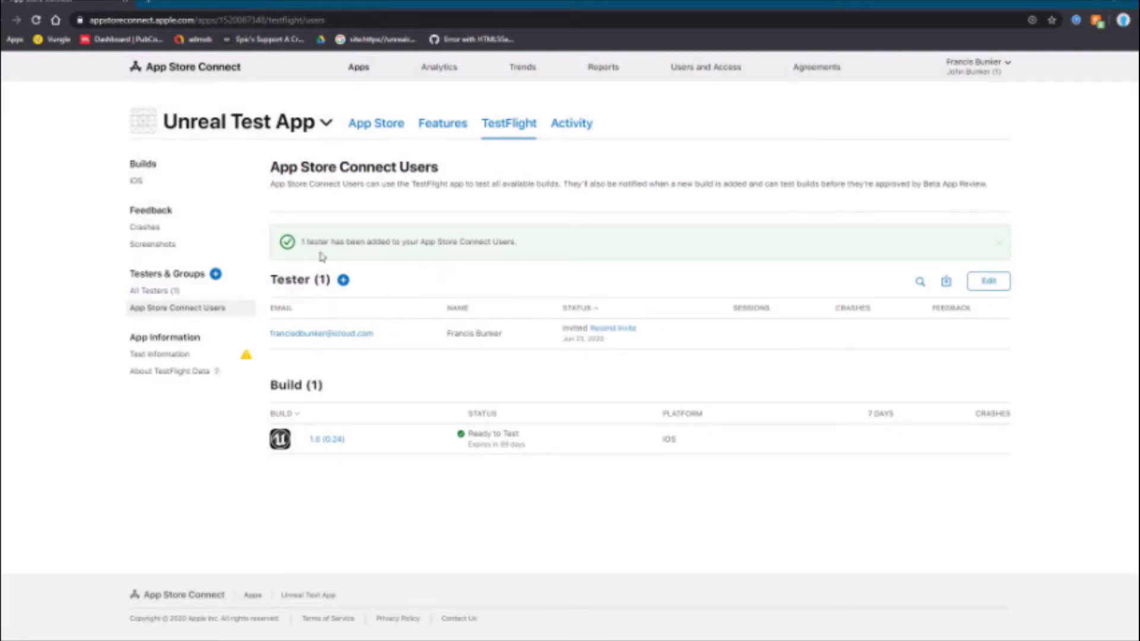
{"action": "left_click", "coordinate": [562, 123]}
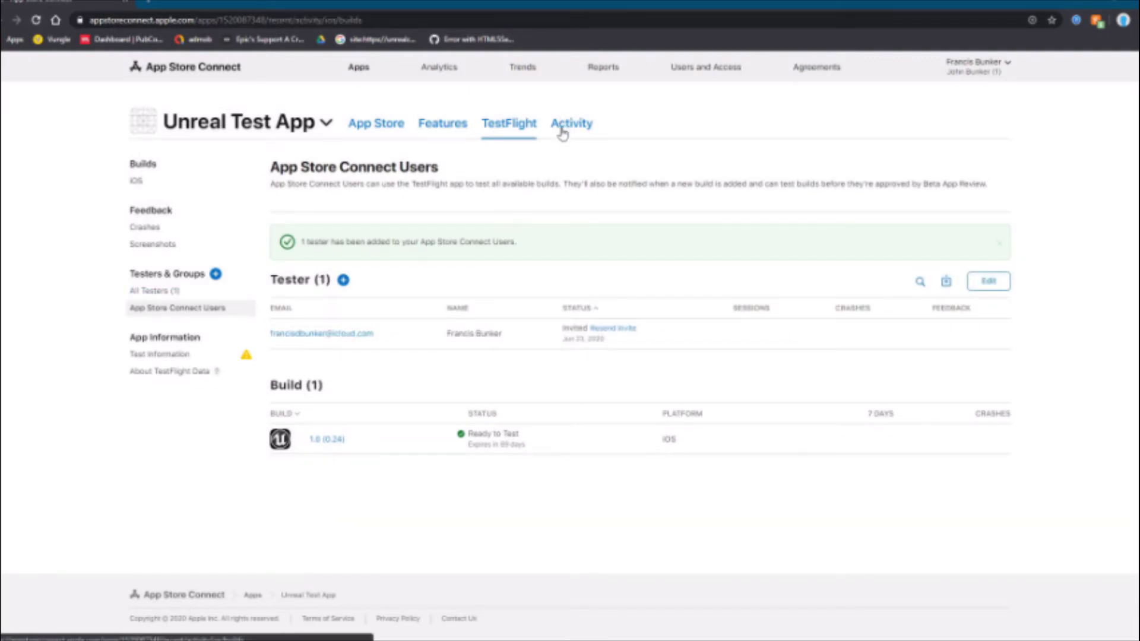
Return to TestFlight and show All Testers (1) with the one invited tester
{"action": "left_click", "coordinate": [514, 124]}
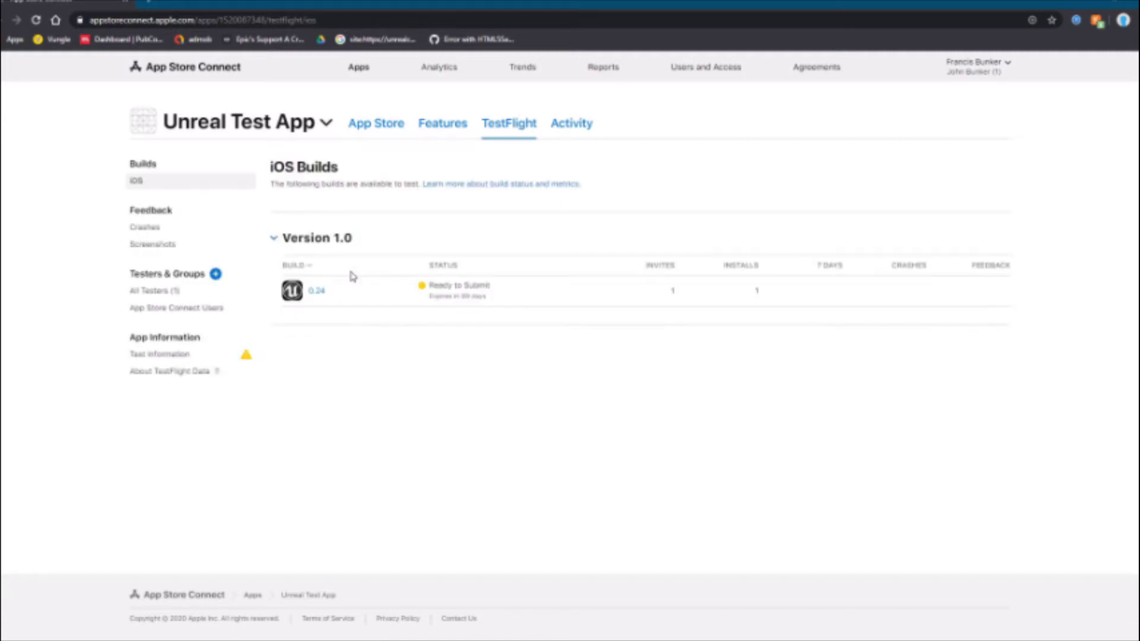
{"action": "left_click", "coordinate": [158, 292]}
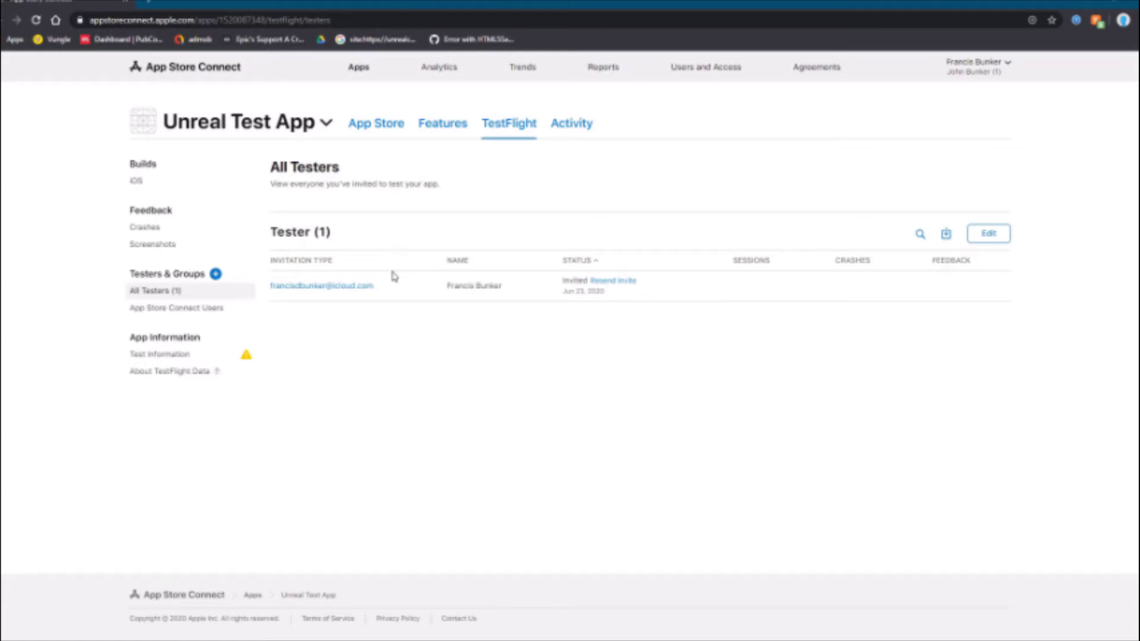
{"action": "mouse_move", "coordinate": [350, 301]}
Create a new TestFlight tester group named 'testers'
{"action": "left_click", "coordinate": [216, 275]}
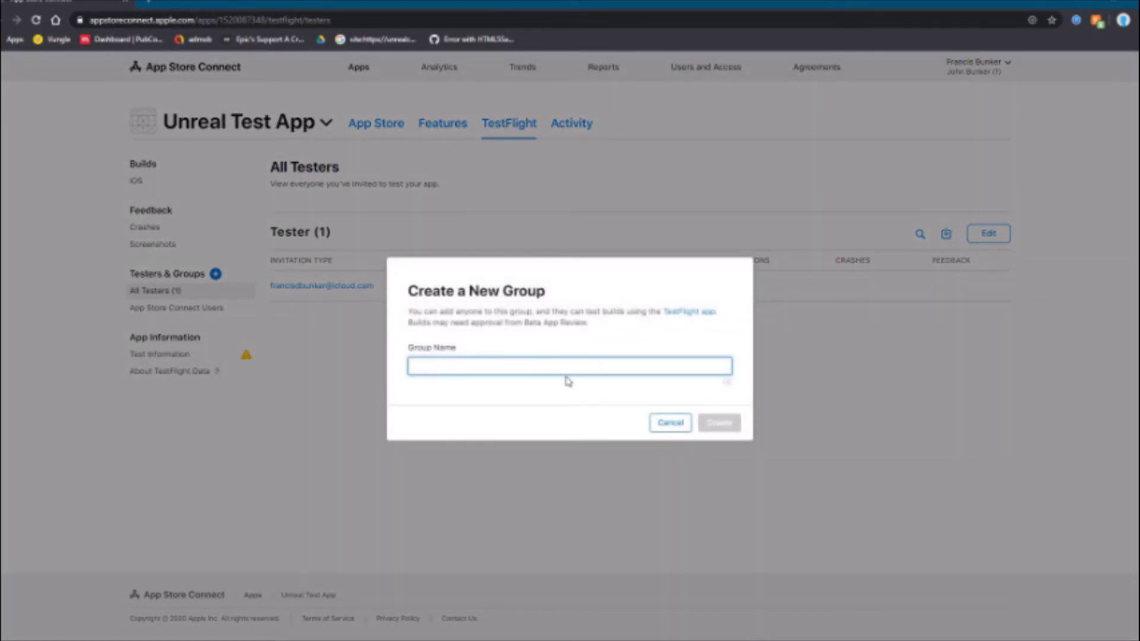
{"action": "type", "text": "te"}
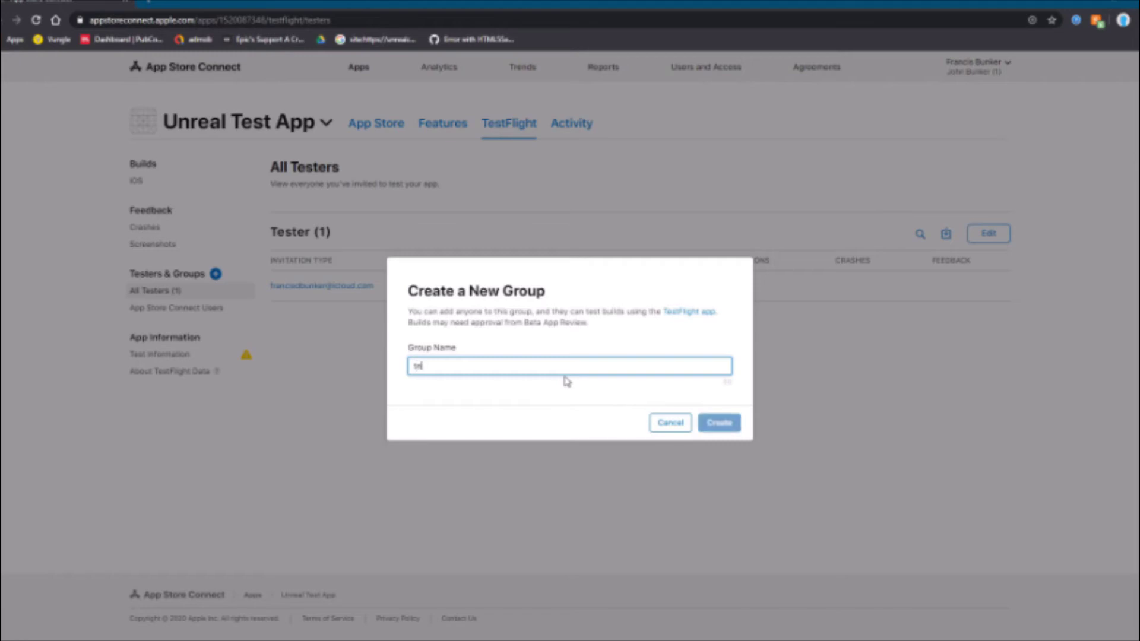
{"action": "type", "text": "sters"}
{"action": "key", "text": "Return"}
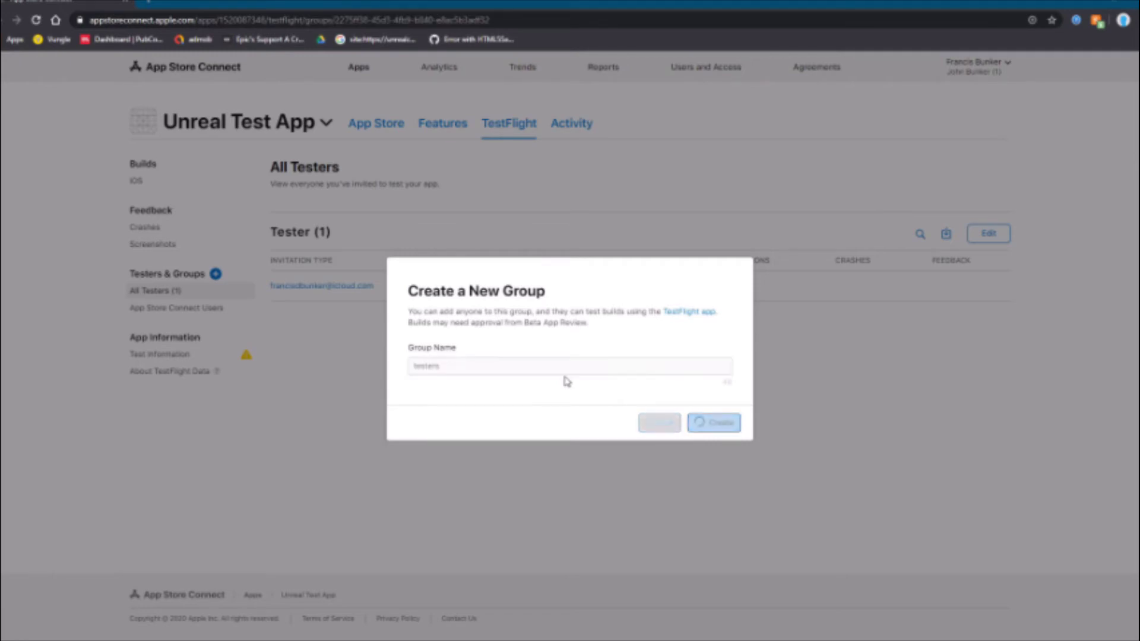
{"action": "scroll", "coordinate": [505, 374], "scroll_direction": "down", "scroll_amount": 1}
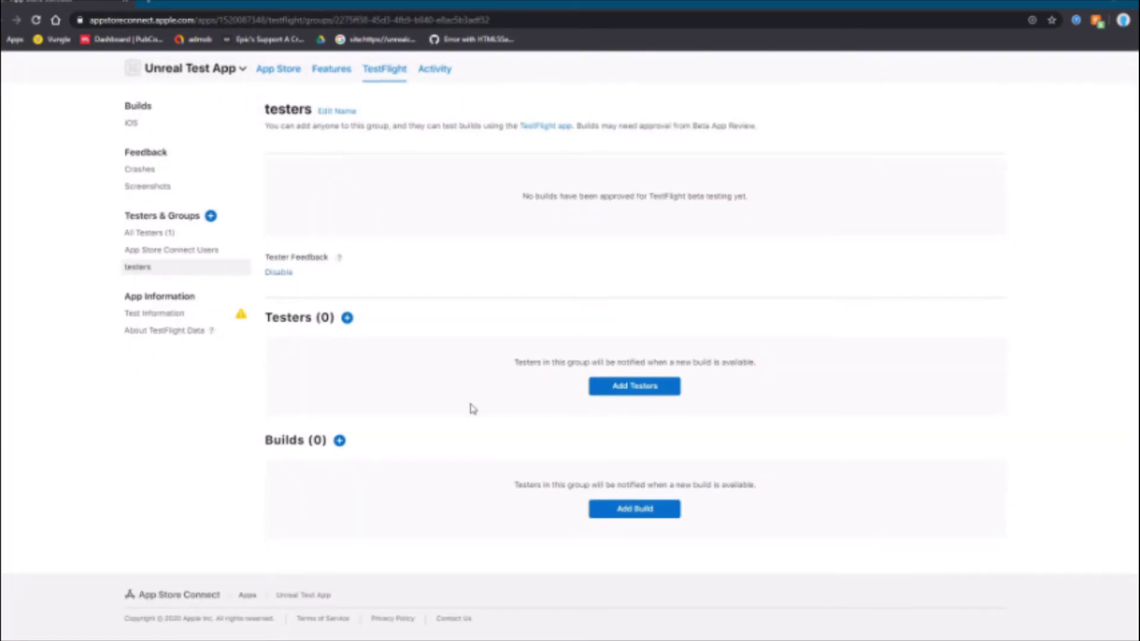
Try adding build 0.24 to the group with sign-in unchecked, then cancel
{"action": "left_click", "coordinate": [639, 512]}
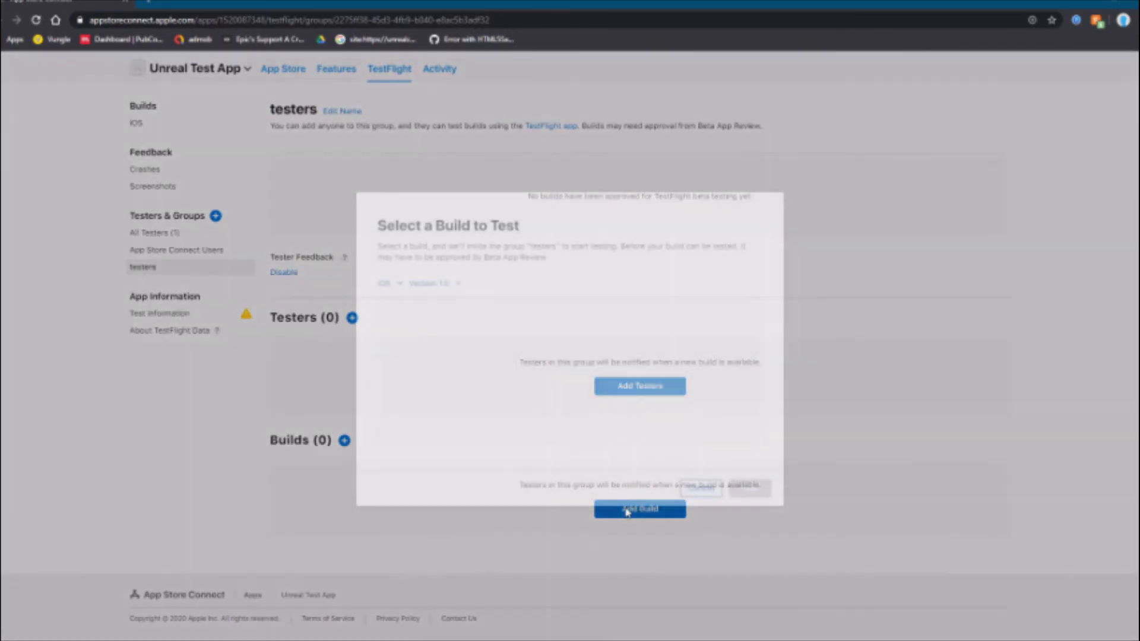
{"action": "left_click", "coordinate": [386, 330]}
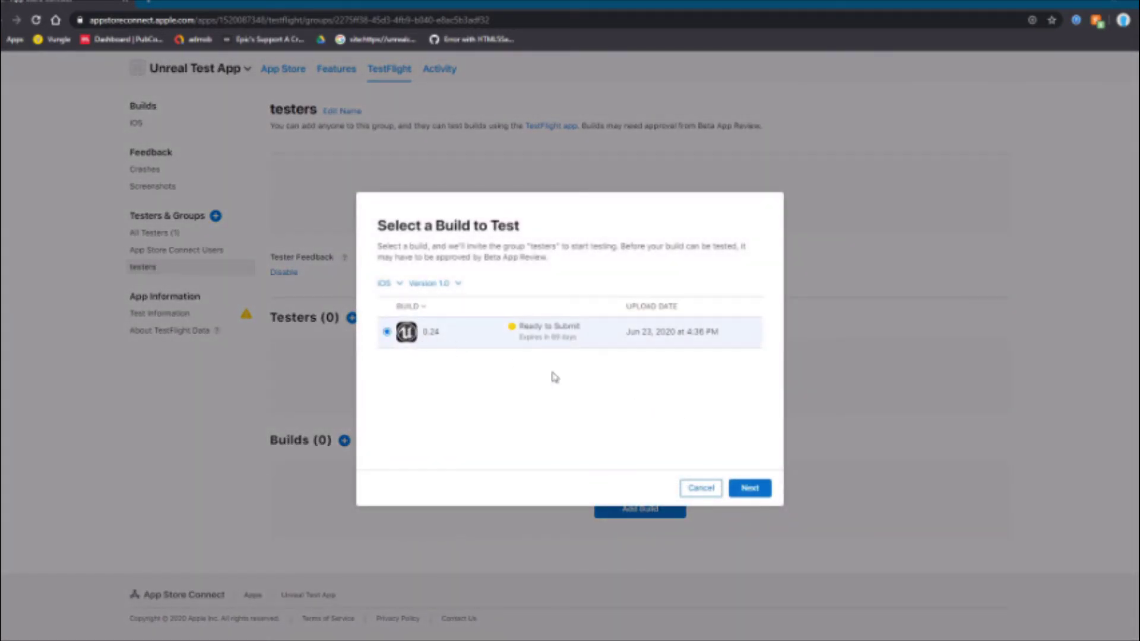
{"action": "left_click", "coordinate": [759, 487]}
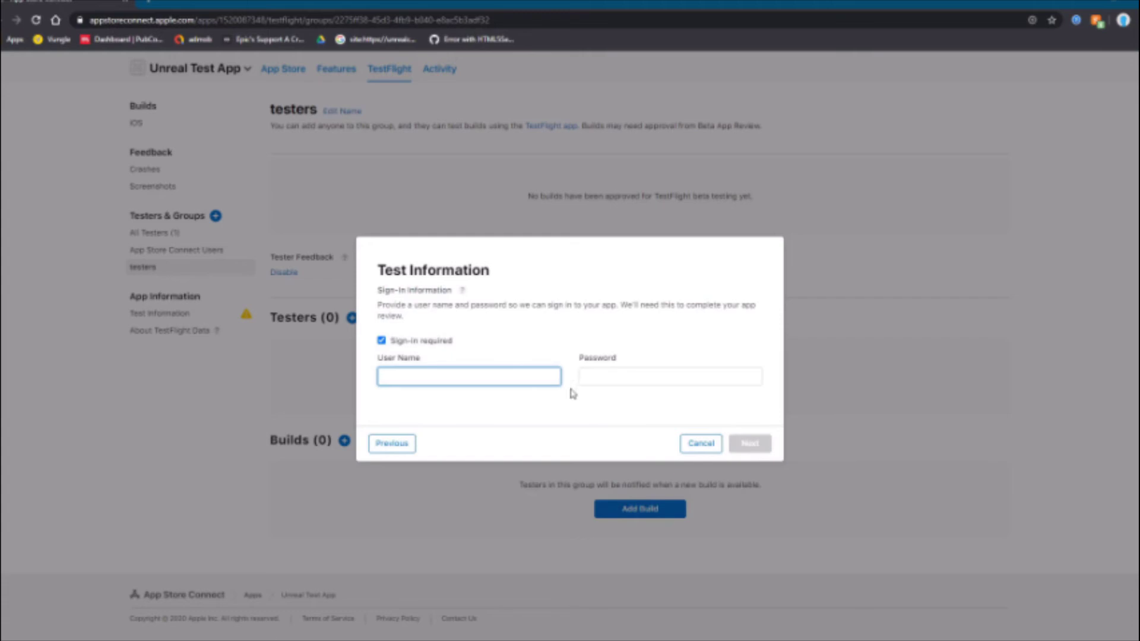
{"action": "left_click", "coordinate": [425, 341]}
{"action": "left_click", "coordinate": [751, 425]}
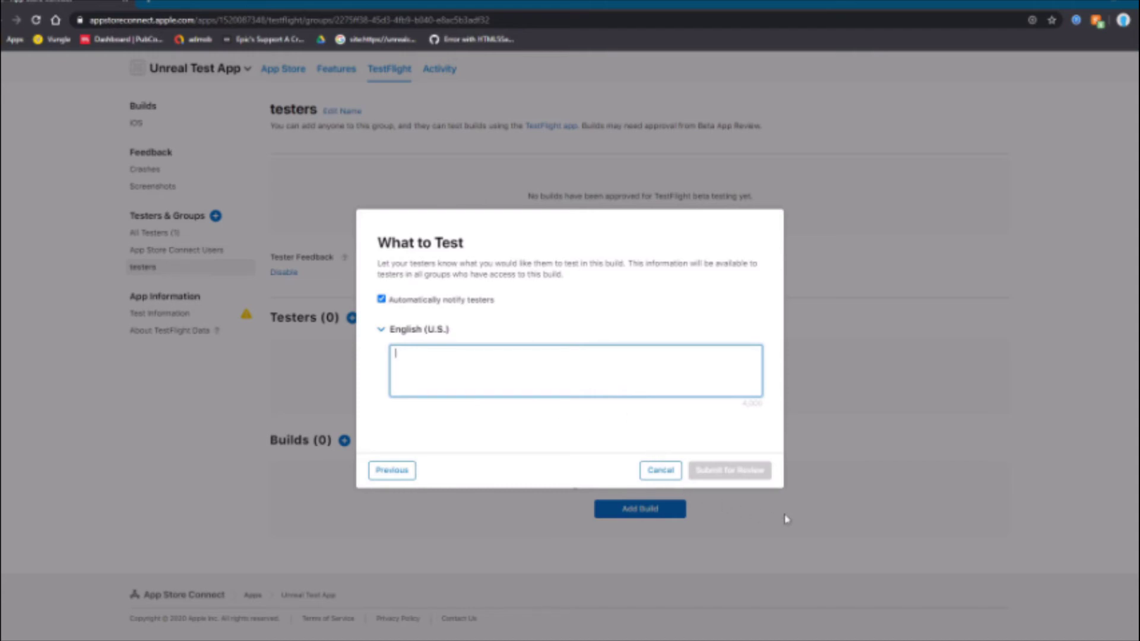
{"action": "left_click", "coordinate": [660, 471]}
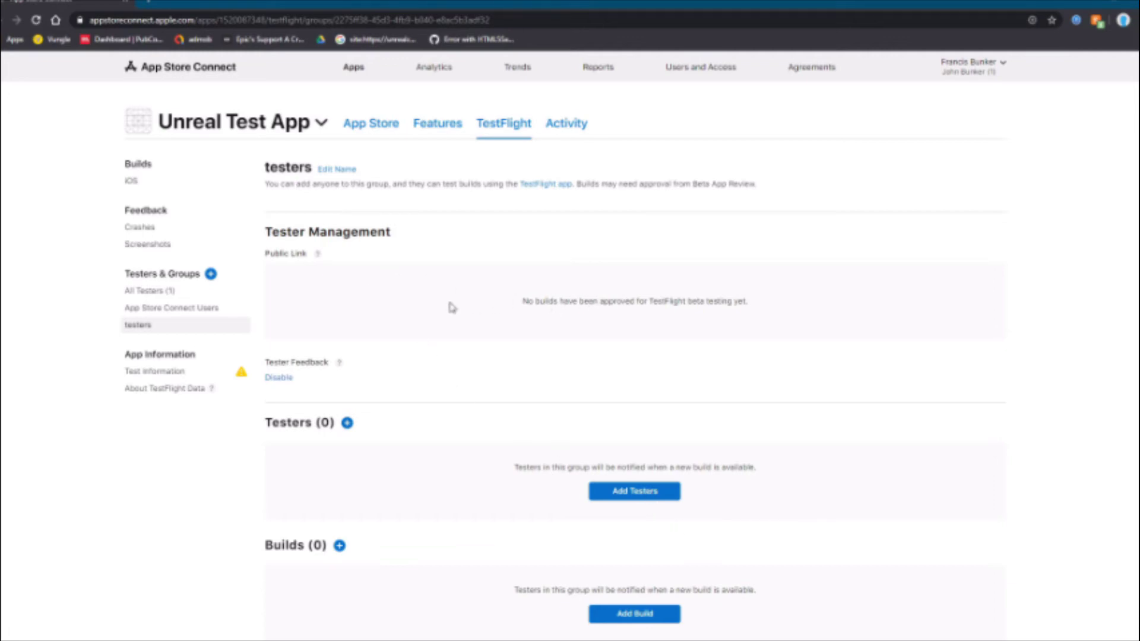
Select and then deselect the 'no builds approved' message text on the group page
{"action": "left_click_drag", "start_coordinate": [451, 307], "coordinate": [794, 300]}
{"action": "left_click", "coordinate": [827, 302]}
{"action": "left_click_drag", "start_coordinate": [448, 286], "coordinate": [526, 285]}
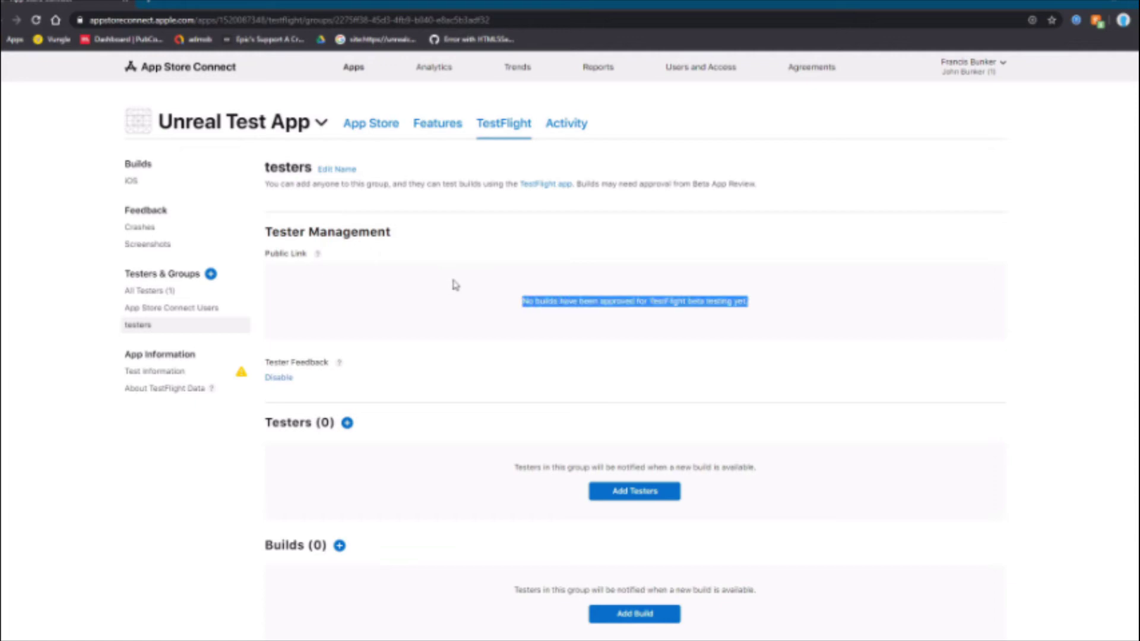
{"action": "left_click", "coordinate": [531, 287]}
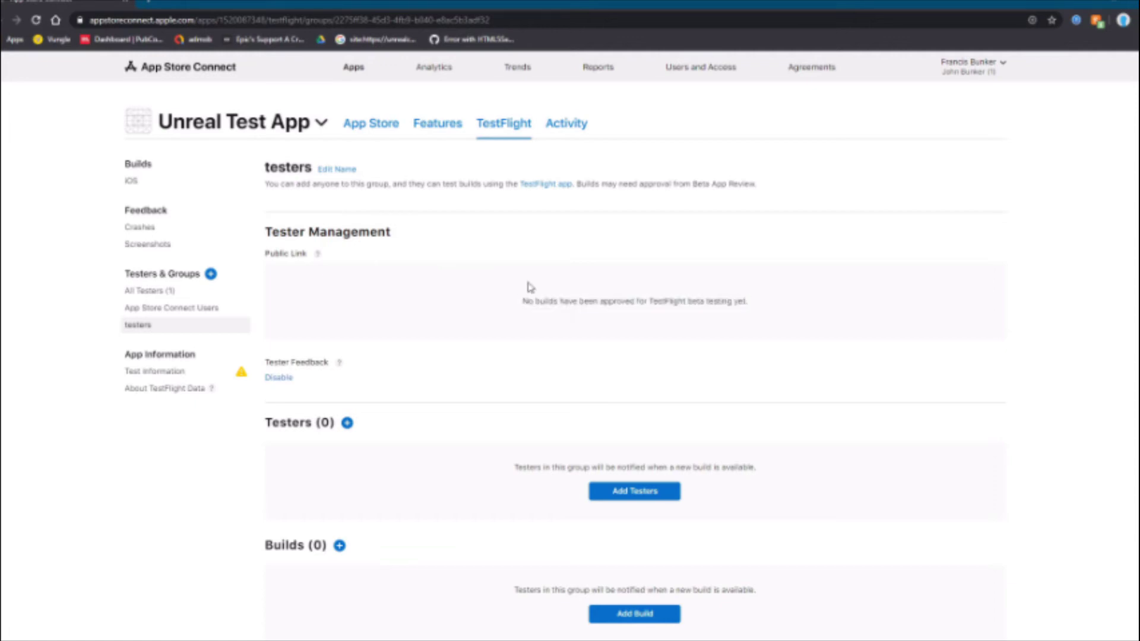
{"action": "left_click", "coordinate": [874, 322]}
On the App Store version 1.0 page, open the build chooser and close it without picking
{"action": "left_click", "coordinate": [367, 127]}
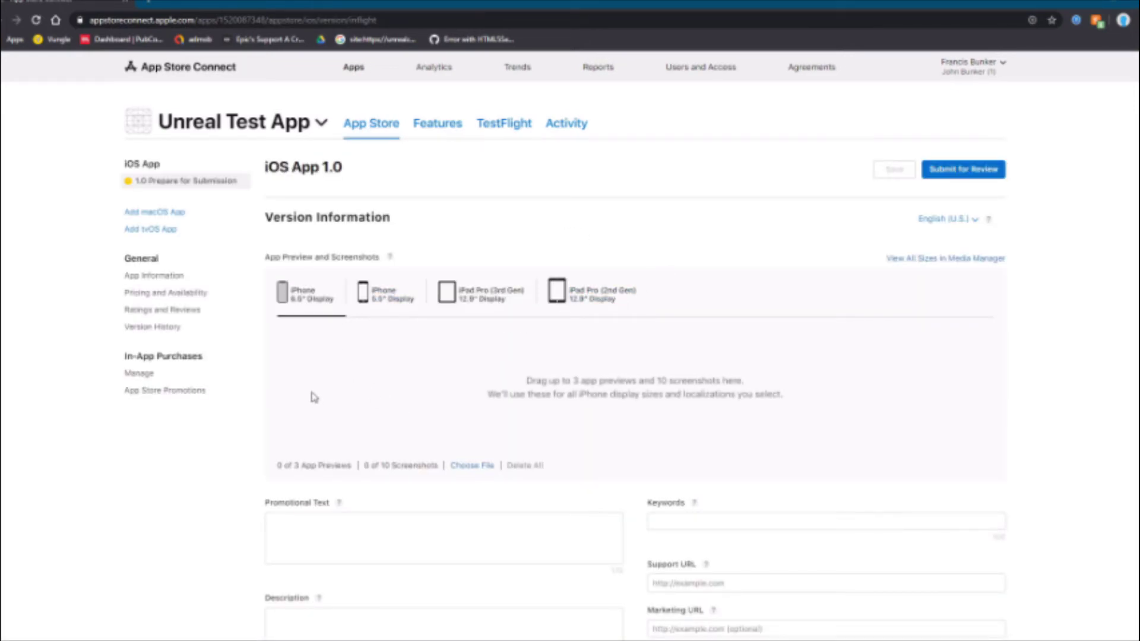
{"action": "left_click_drag", "start_coordinate": [314, 398], "coordinate": [759, 498]}
{"action": "scroll", "coordinate": [758, 499], "scroll_direction": "down", "scroll_amount": 6}
{"action": "left_click", "coordinate": [764, 400]}
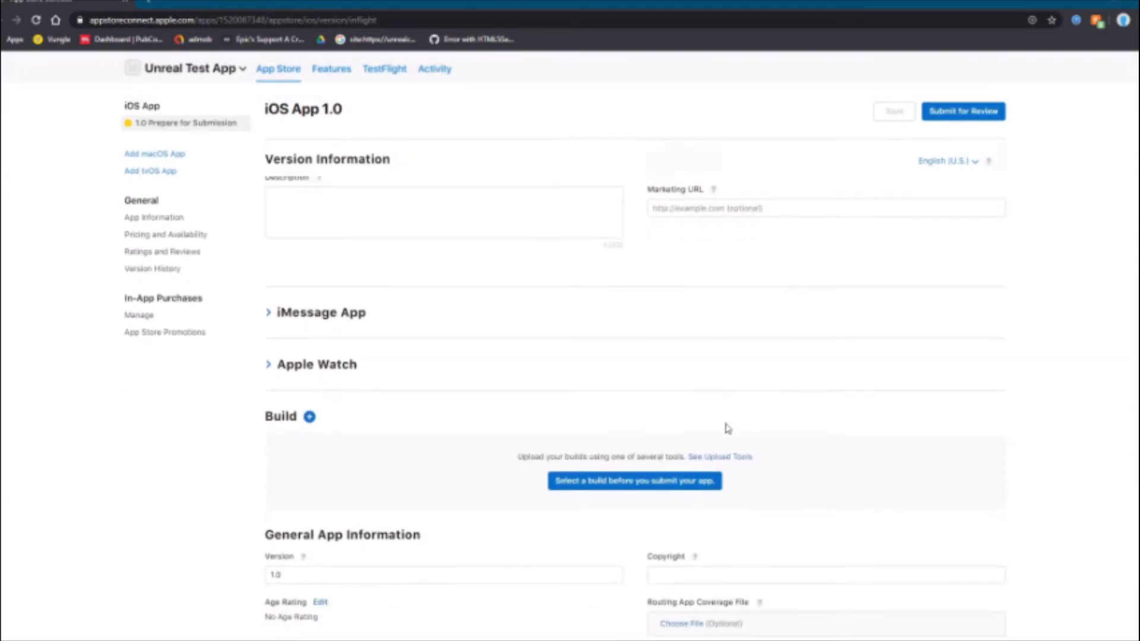
{"action": "left_click", "coordinate": [642, 416]}
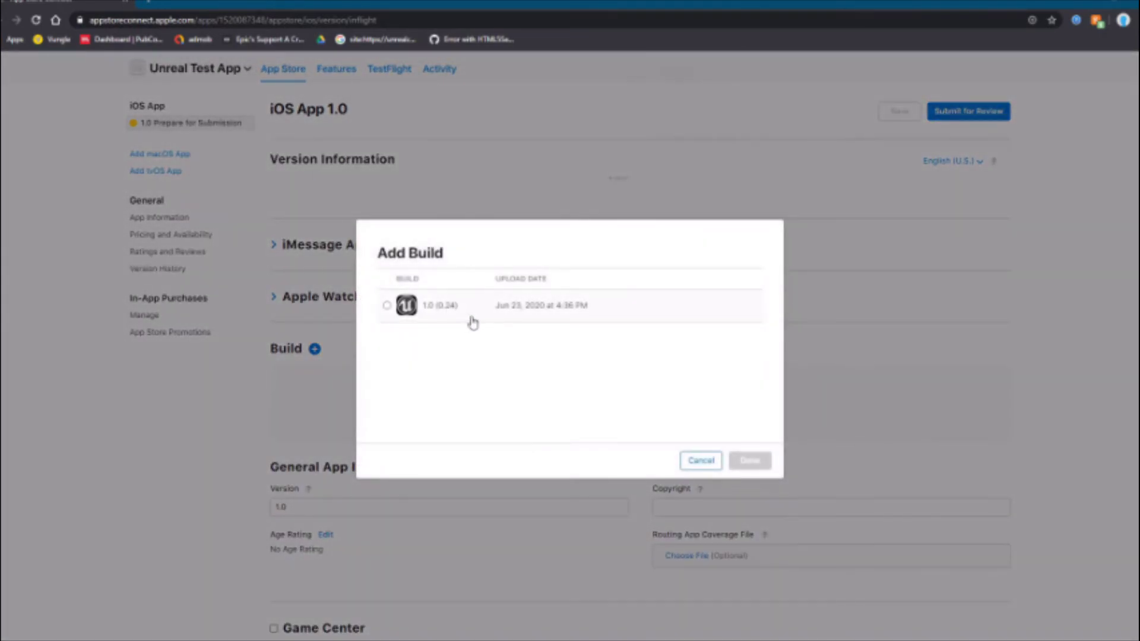
{"action": "left_click", "coordinate": [695, 462]}
Tick the IDFA options for ads and Limit Ad Tracking, then discard them via App Information
{"action": "scroll", "coordinate": [575, 428], "scroll_direction": "down", "scroll_amount": 5}
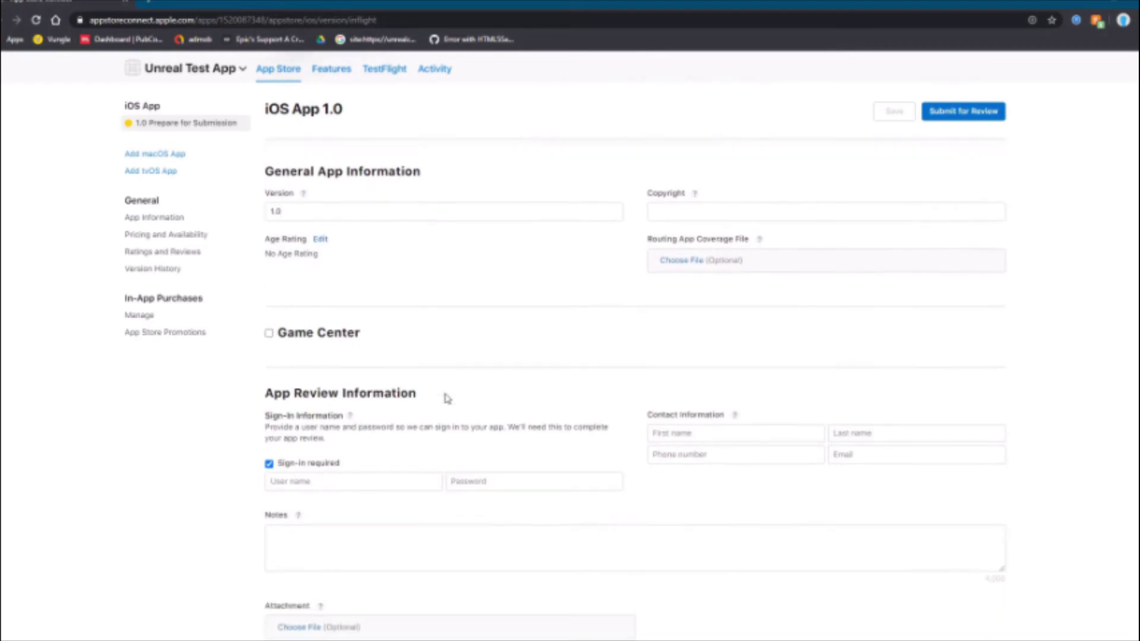
{"action": "scroll", "coordinate": [486, 418], "scroll_direction": "down", "scroll_amount": 8}
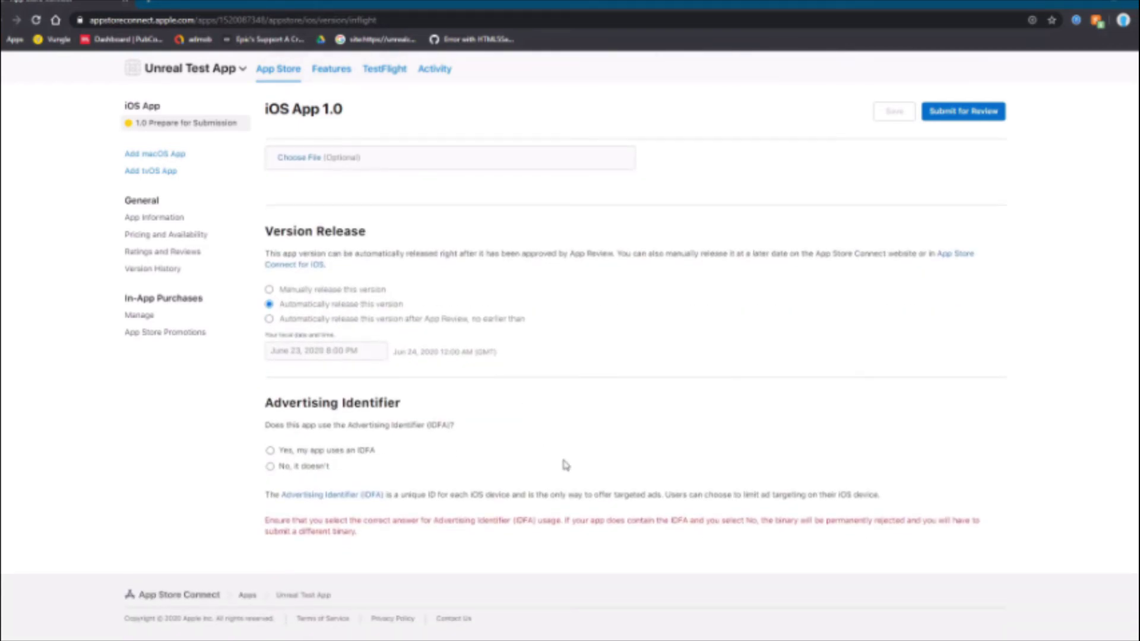
{"action": "left_click", "coordinate": [350, 450]}
{"action": "scroll", "coordinate": [400, 478], "scroll_direction": "down", "scroll_amount": 4}
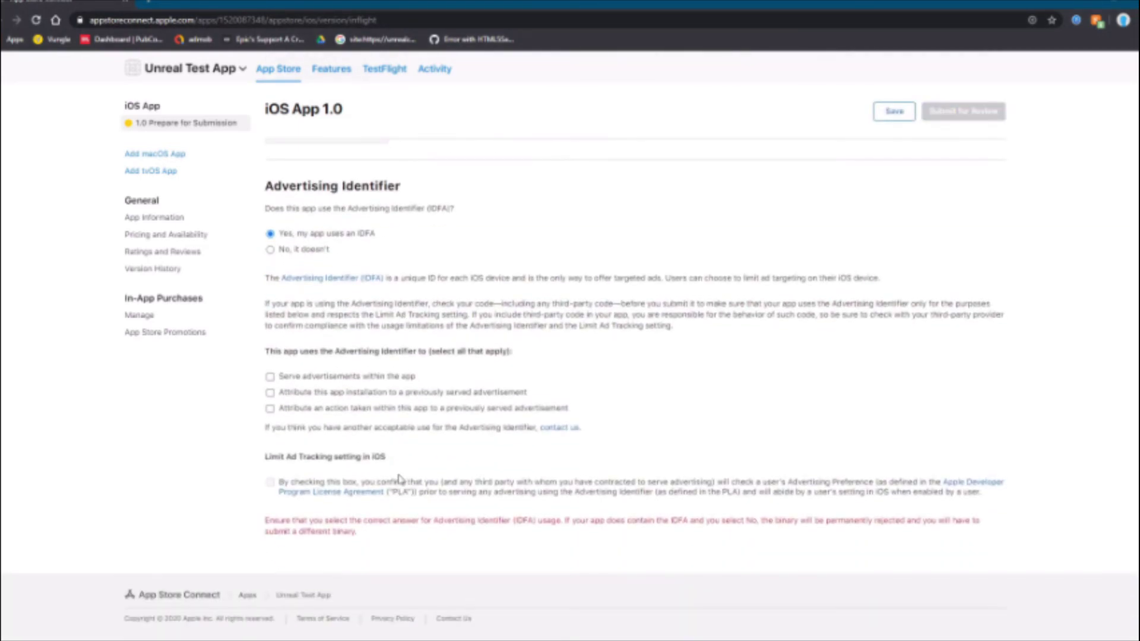
{"action": "left_click", "coordinate": [395, 379]}
{"action": "left_click", "coordinate": [269, 484]}
{"action": "left_click", "coordinate": [177, 219]}
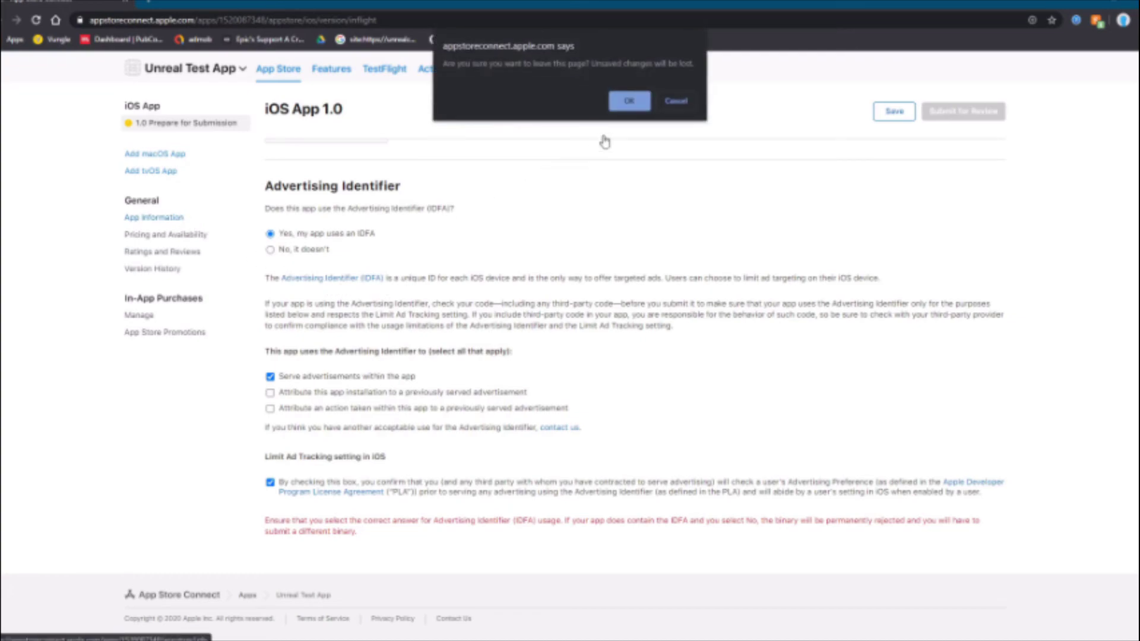
{"action": "left_click", "coordinate": [629, 102]}
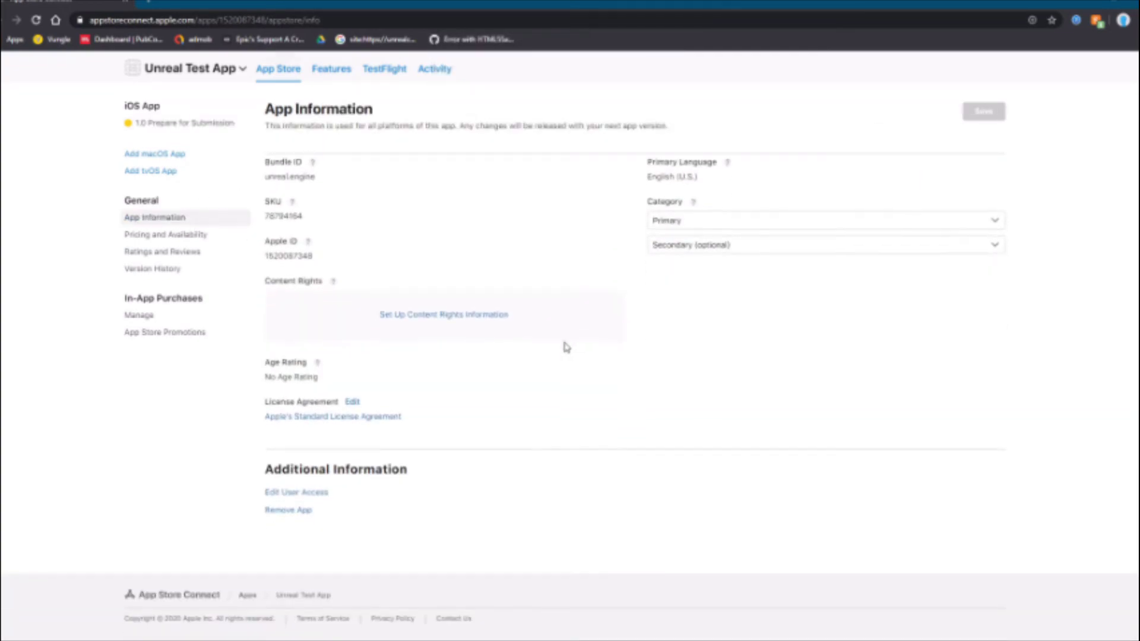
Glance at Pricing and Availability price options, then go to Ratings and Reviews
{"action": "left_click", "coordinate": [169, 235]}
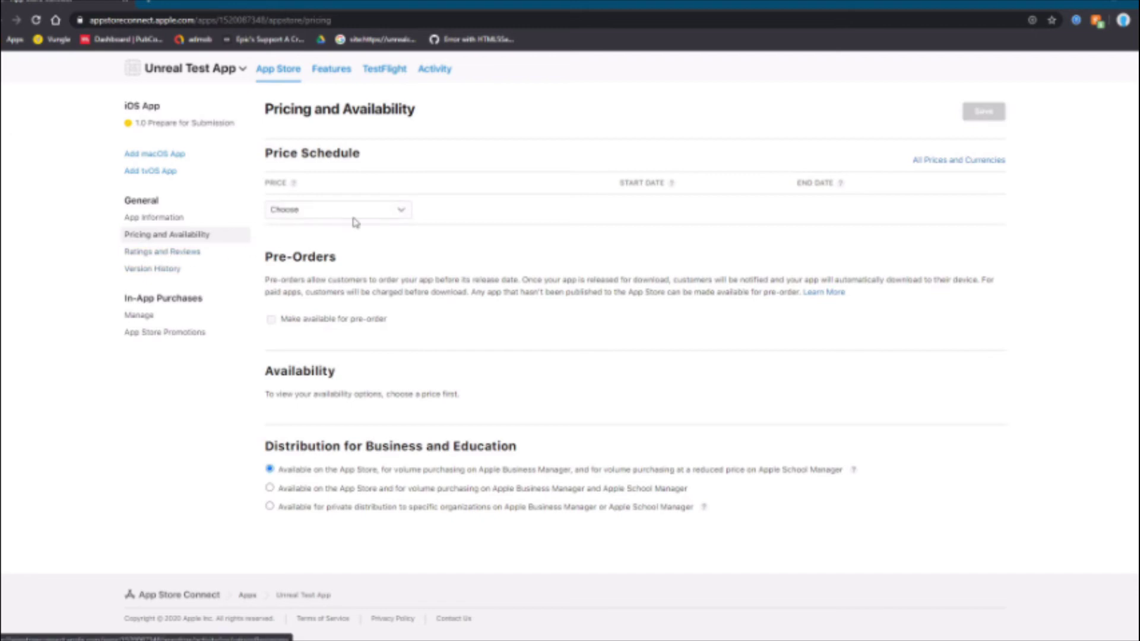
{"action": "left_click", "coordinate": [351, 211]}
{"action": "left_click", "coordinate": [202, 255]}
{"action": "left_click", "coordinate": [200, 254]}
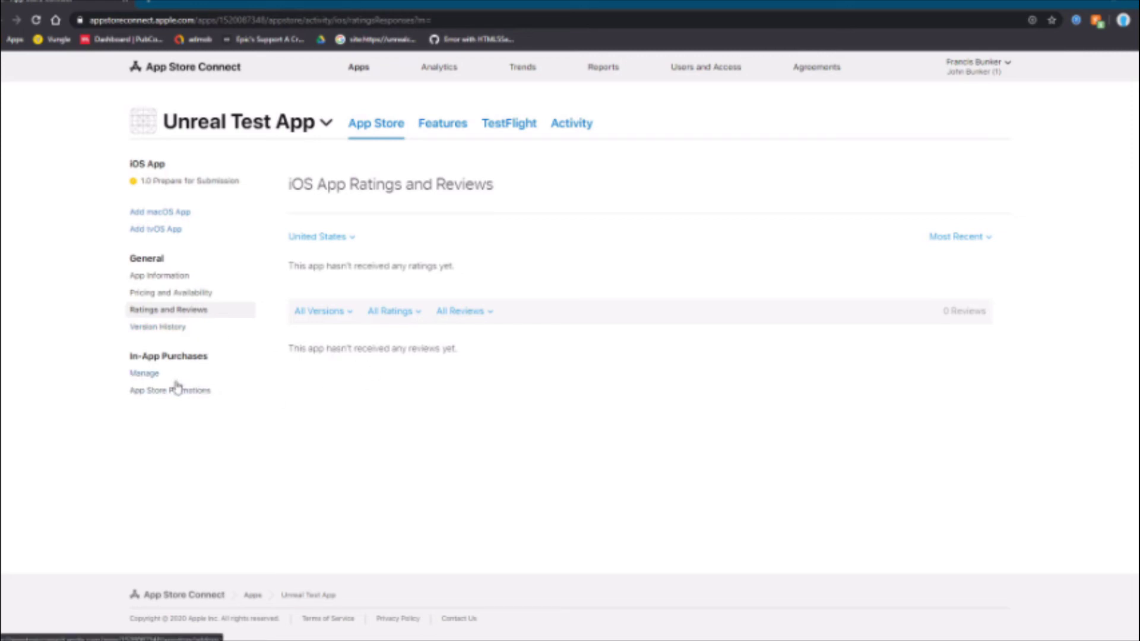
{"action": "left_click", "coordinate": [189, 183]}
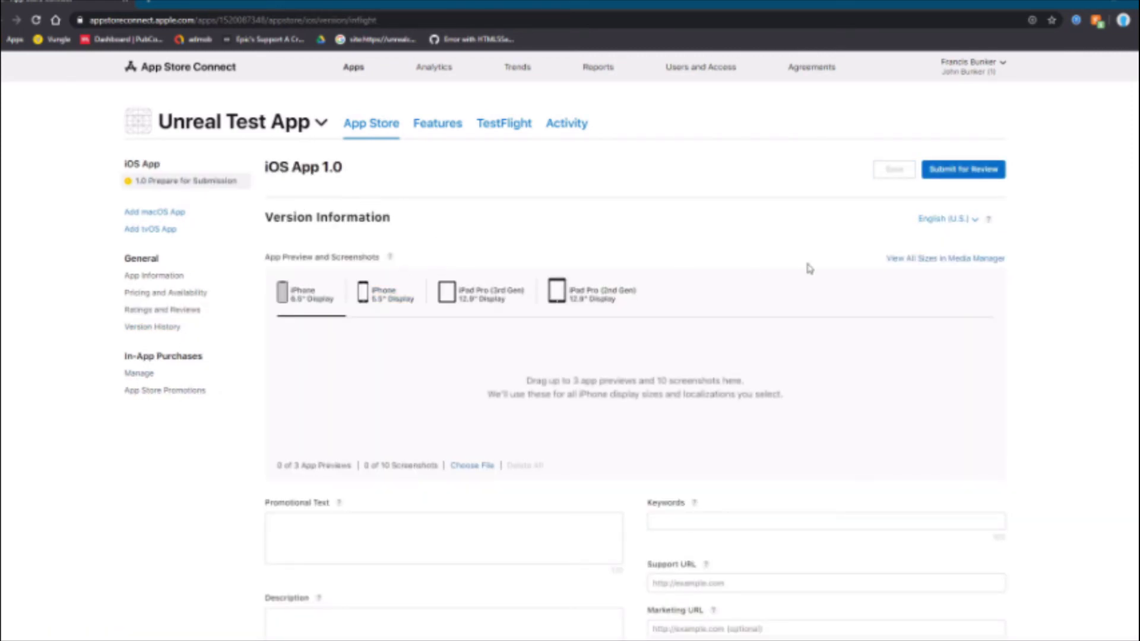